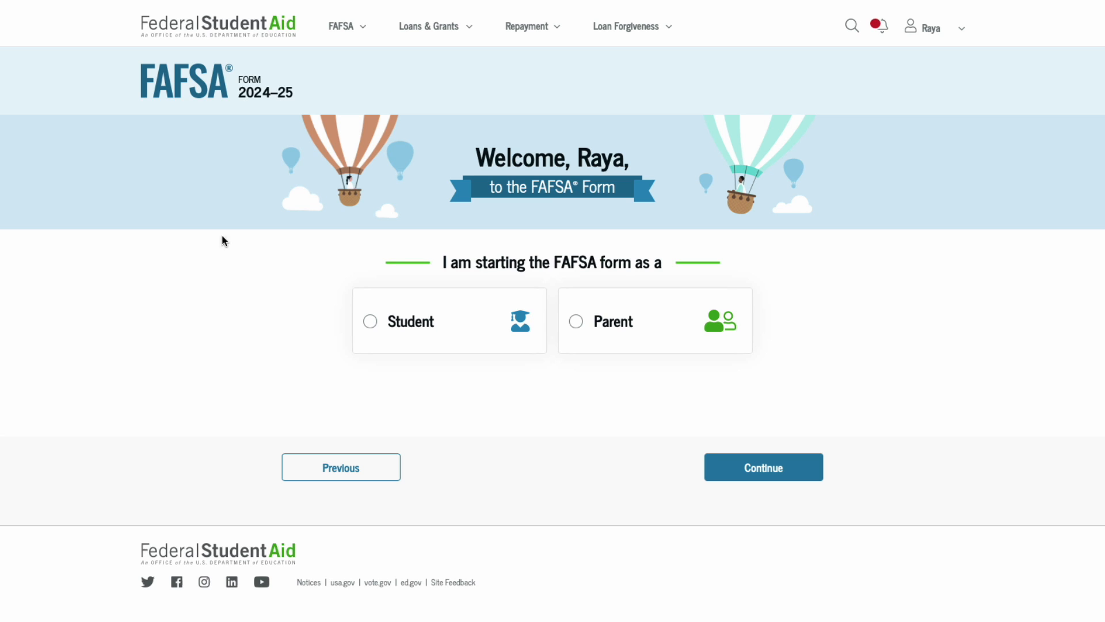
Start the 2024–25 FAFSA form as a parent.
{"action": "left_click", "coordinate": [615, 327]}
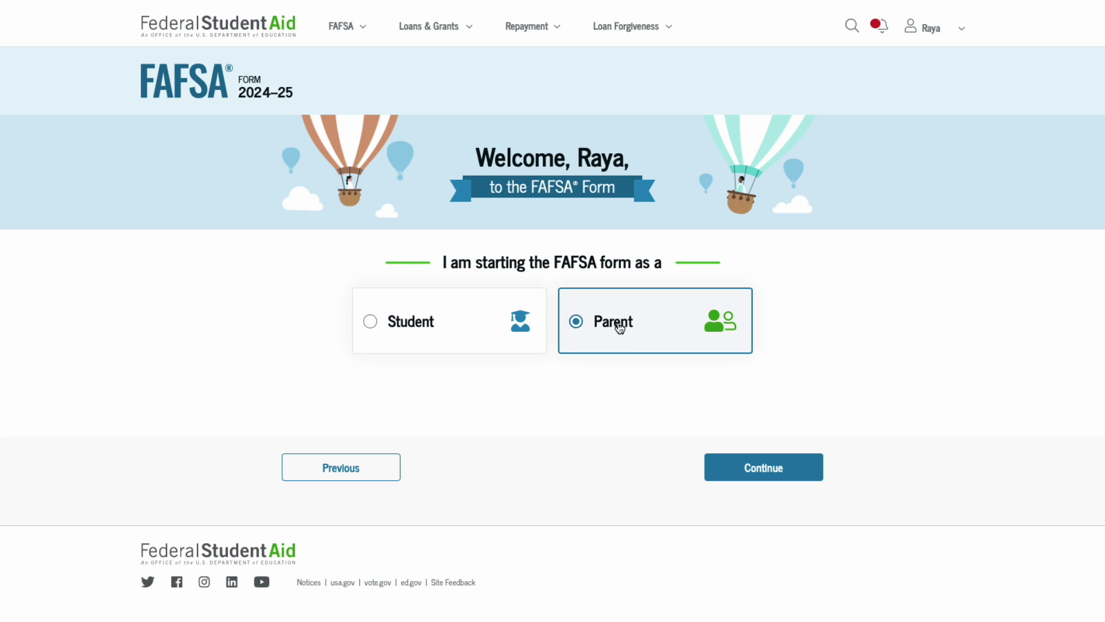
{"action": "left_click", "coordinate": [757, 472]}
Enter the student's first and last name, birth date 01/01/2006, SSN, and e-mail address twice.
{"action": "key", "text": "Tab"}
{"action": "key", "text": "Tab"}
{"action": "type", "text": "01"}
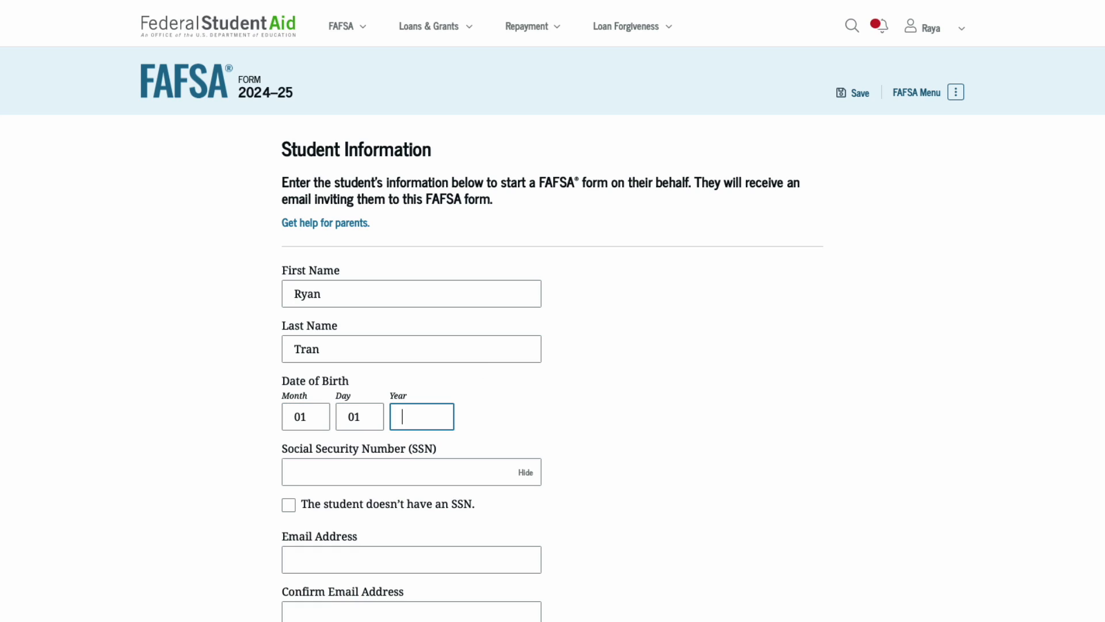
{"action": "type", "text": "012006123456789"}
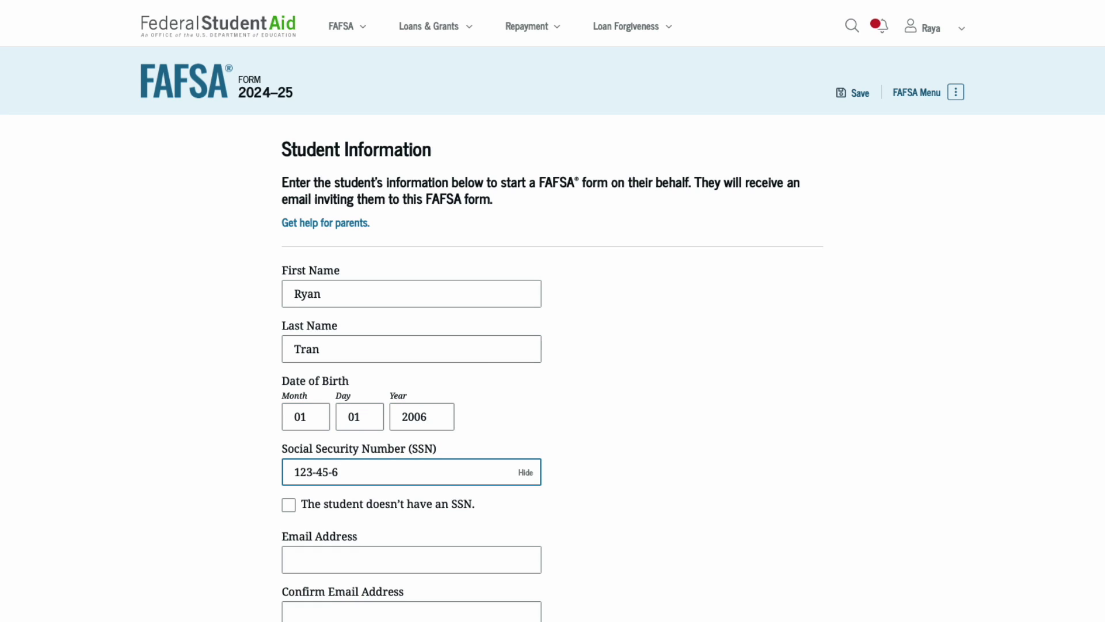
{"action": "left_click", "coordinate": [369, 557]}
{"action": "key", "text": "Tab"}
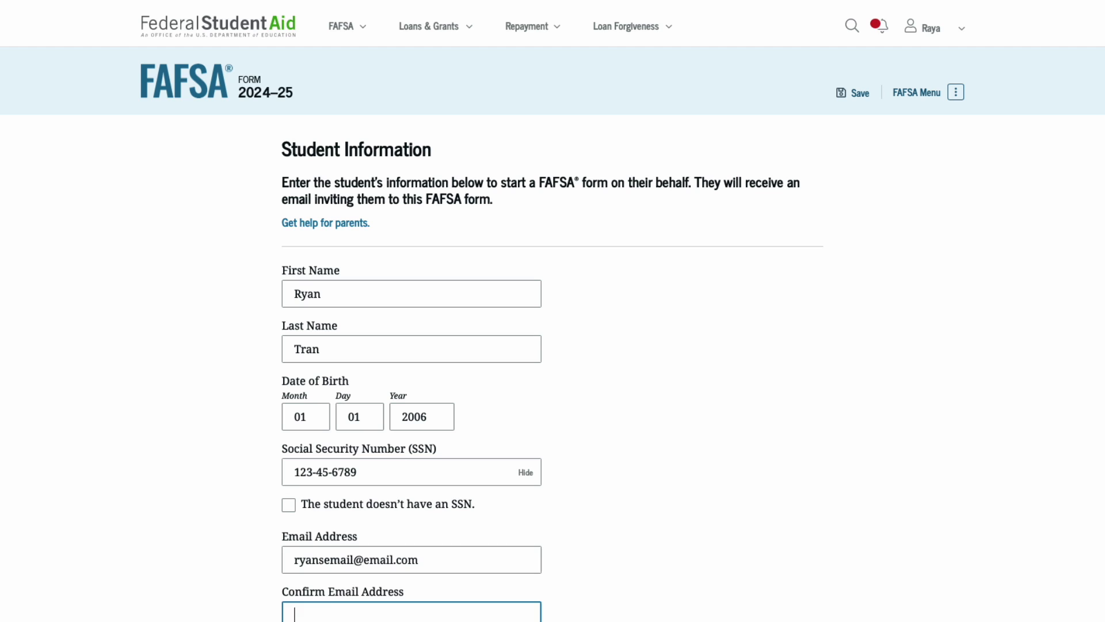
{"action": "scroll", "coordinate": [707, 518], "scroll_direction": "down", "scroll_amount": 1}
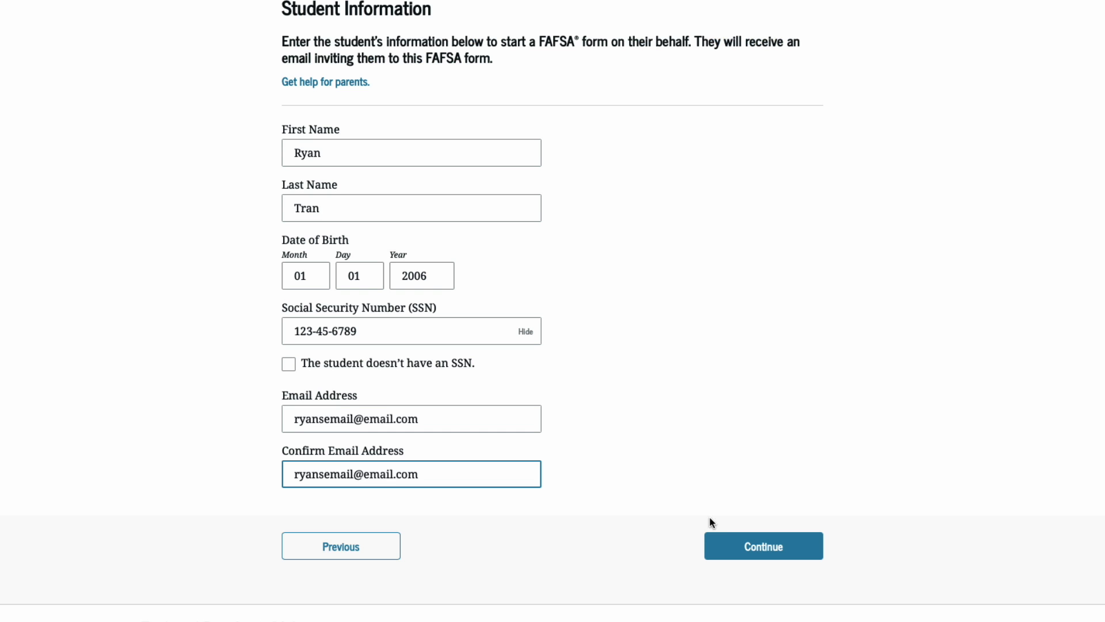
Submit the student details and answer 'None of these apply' for personal circumstances.
{"action": "left_click", "coordinate": [738, 545]}
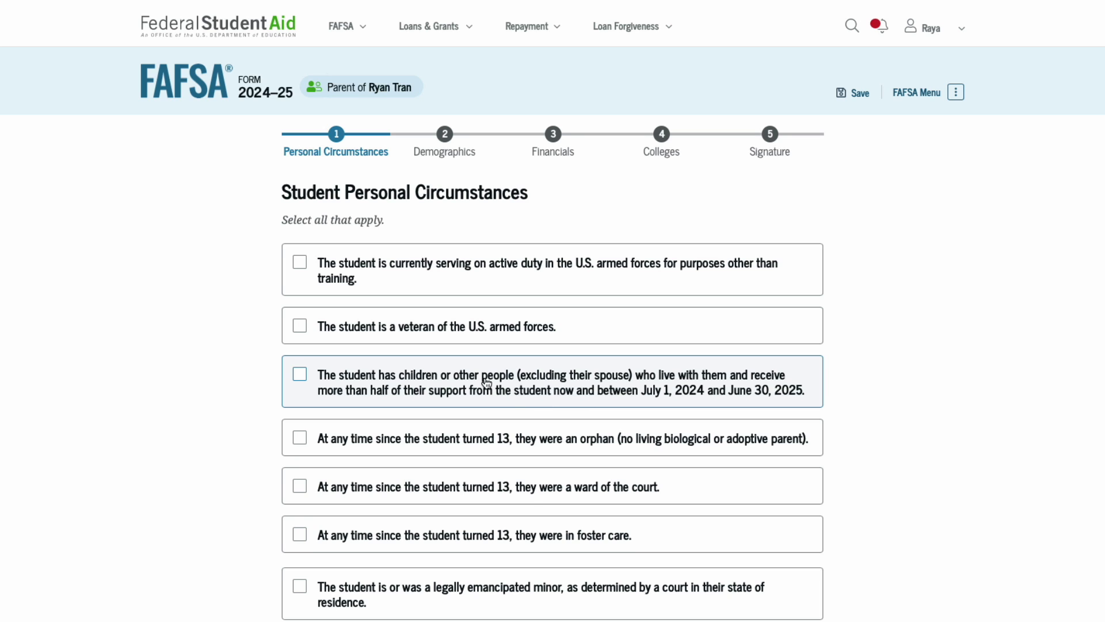
{"action": "scroll", "coordinate": [486, 383], "scroll_direction": "down", "scroll_amount": 3}
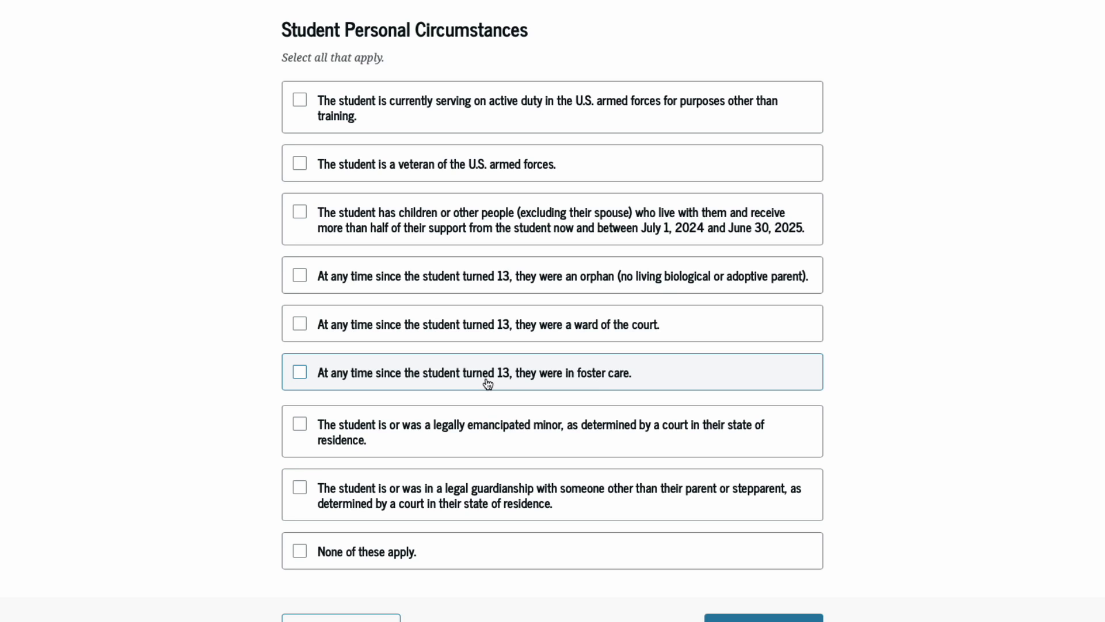
{"action": "left_click", "coordinate": [400, 551]}
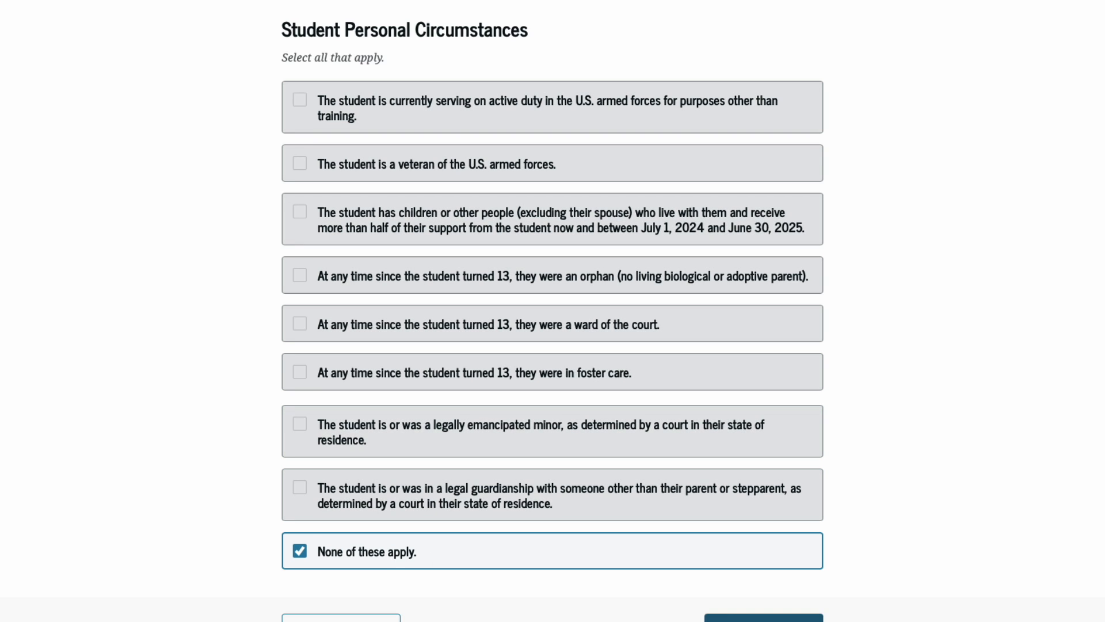
{"action": "left_click", "coordinate": [764, 617]}
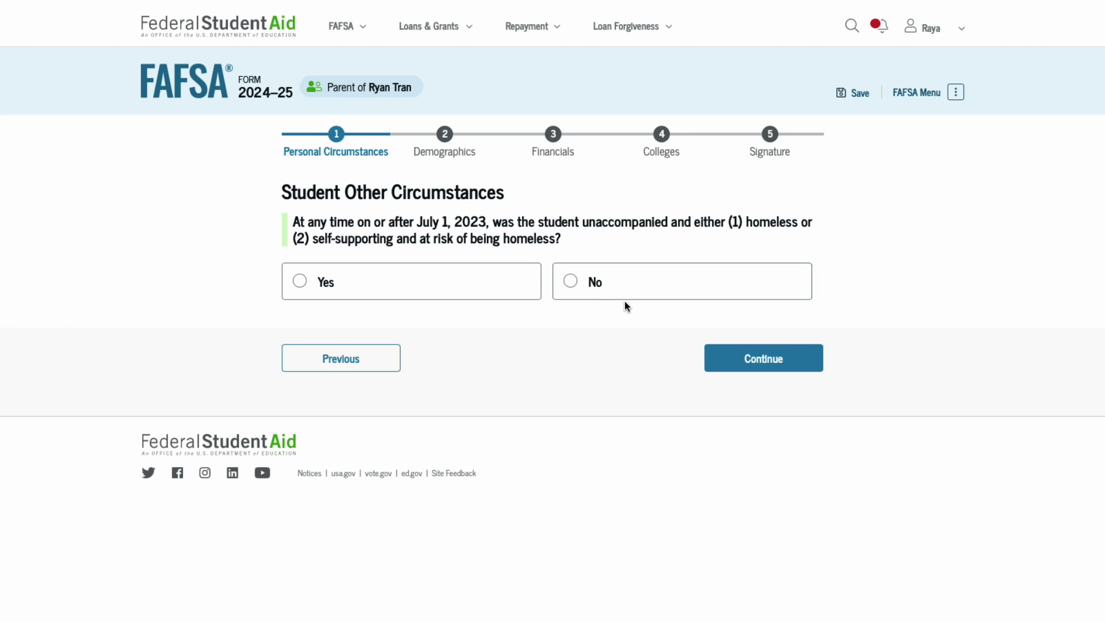
Answer No to both the homelessness and unsubsidized-loan-only questions.
{"action": "left_click", "coordinate": [597, 281]}
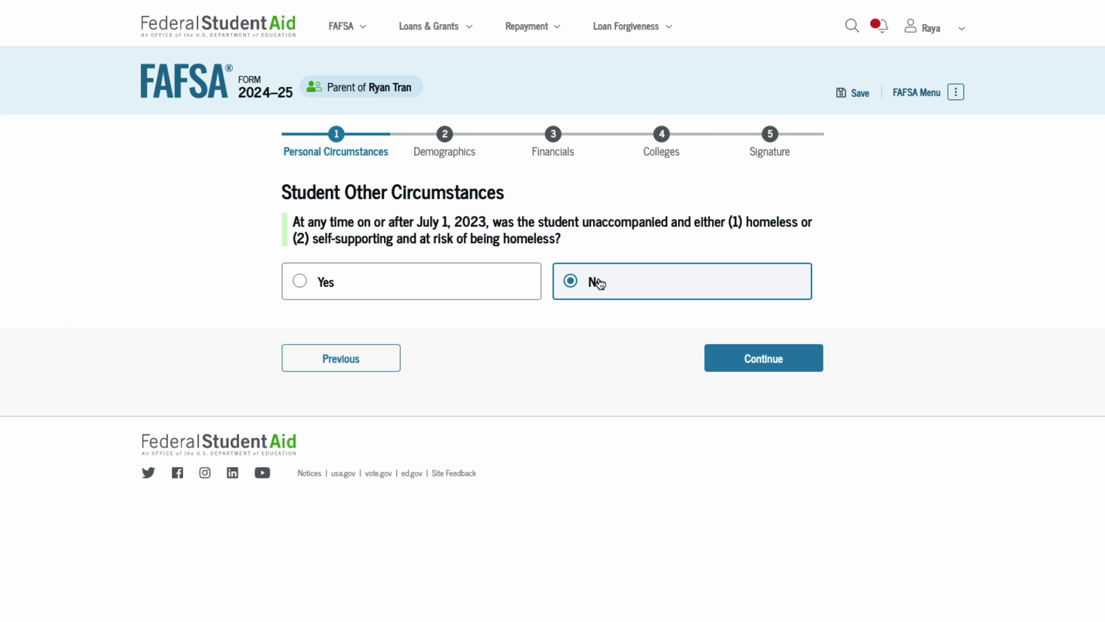
{"action": "left_click", "coordinate": [746, 362]}
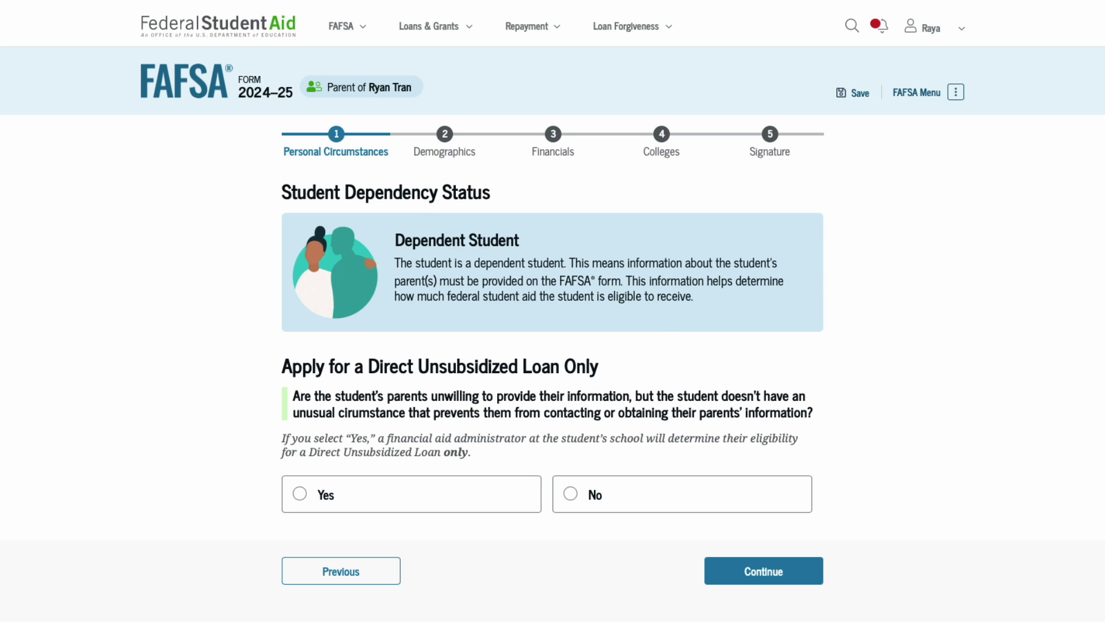
{"action": "left_click", "coordinate": [586, 504]}
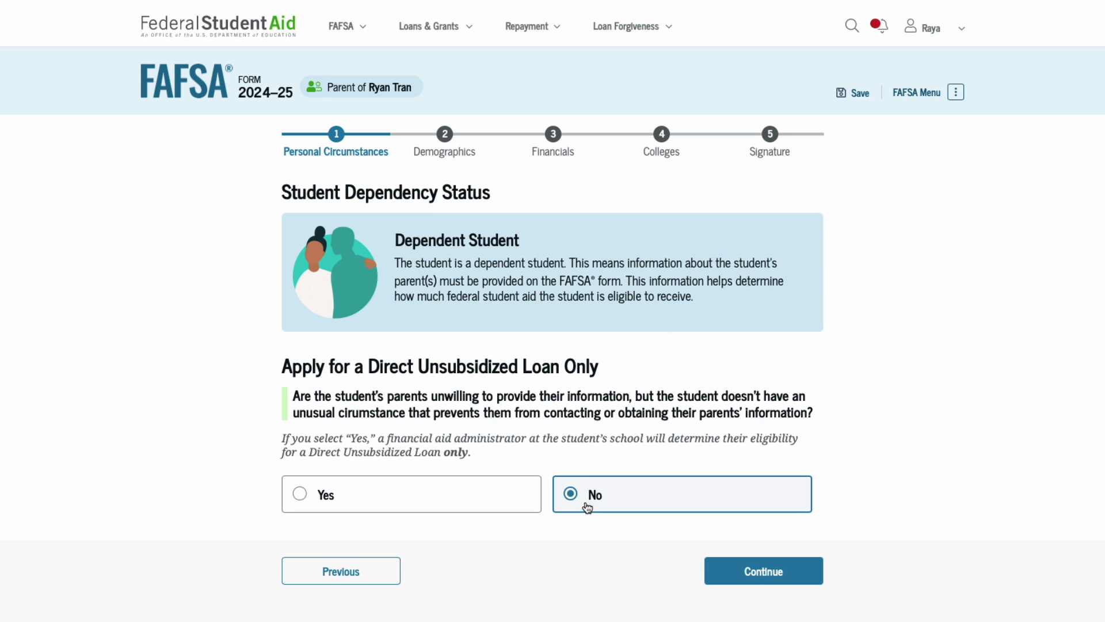
{"action": "left_click", "coordinate": [750, 578]}
Accept the parent's identity and address details, then review the tax-information consent page.
{"action": "scroll", "coordinate": [615, 534], "scroll_direction": "down", "scroll_amount": 1}
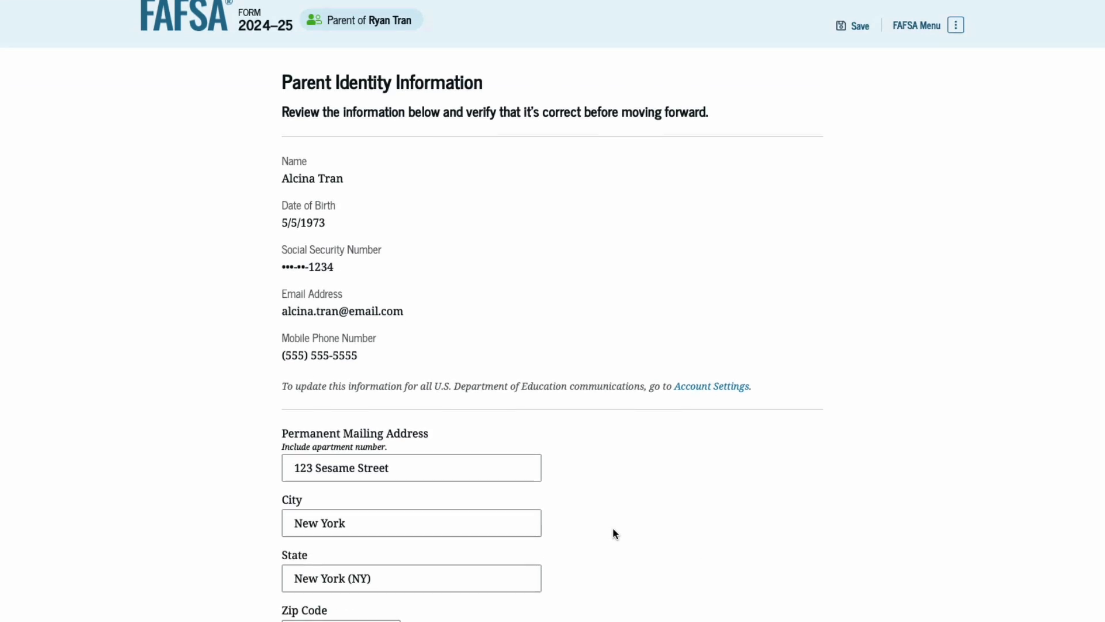
{"action": "scroll", "coordinate": [615, 533], "scroll_direction": "down", "scroll_amount": 1}
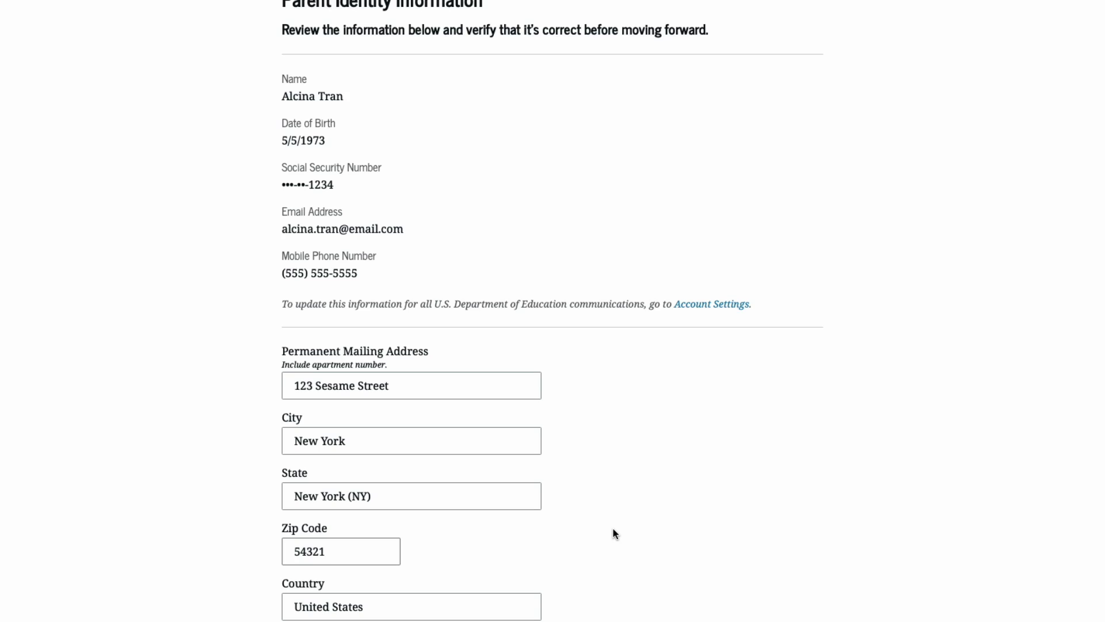
{"action": "scroll", "coordinate": [615, 534], "scroll_direction": "down", "scroll_amount": 2}
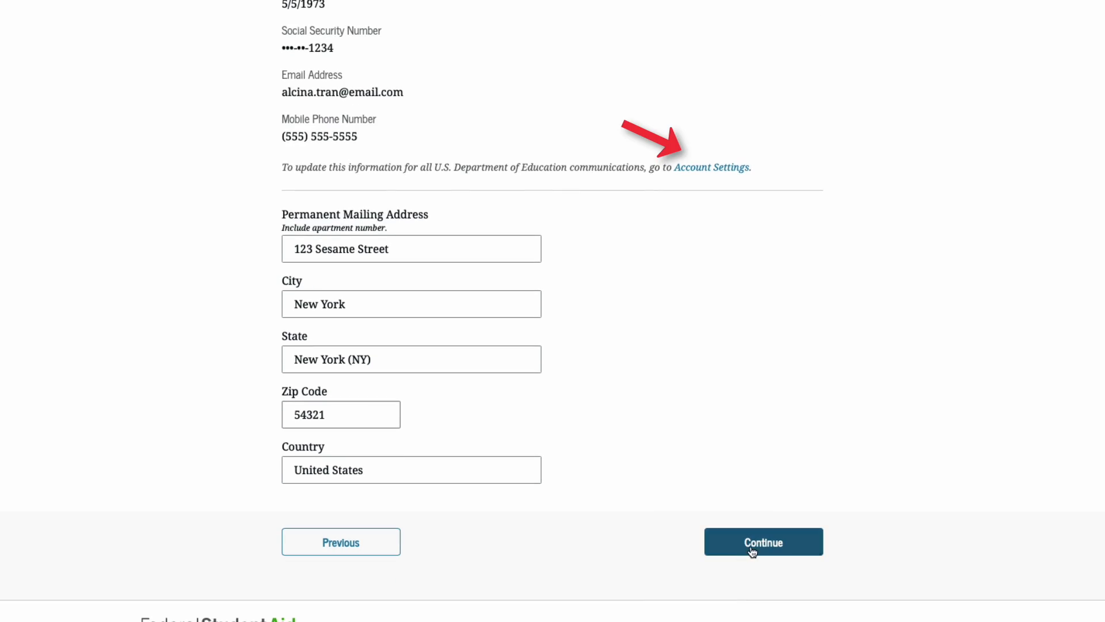
{"action": "left_click", "coordinate": [751, 552]}
{"action": "scroll", "coordinate": [538, 523], "scroll_direction": "down", "scroll_amount": 2}
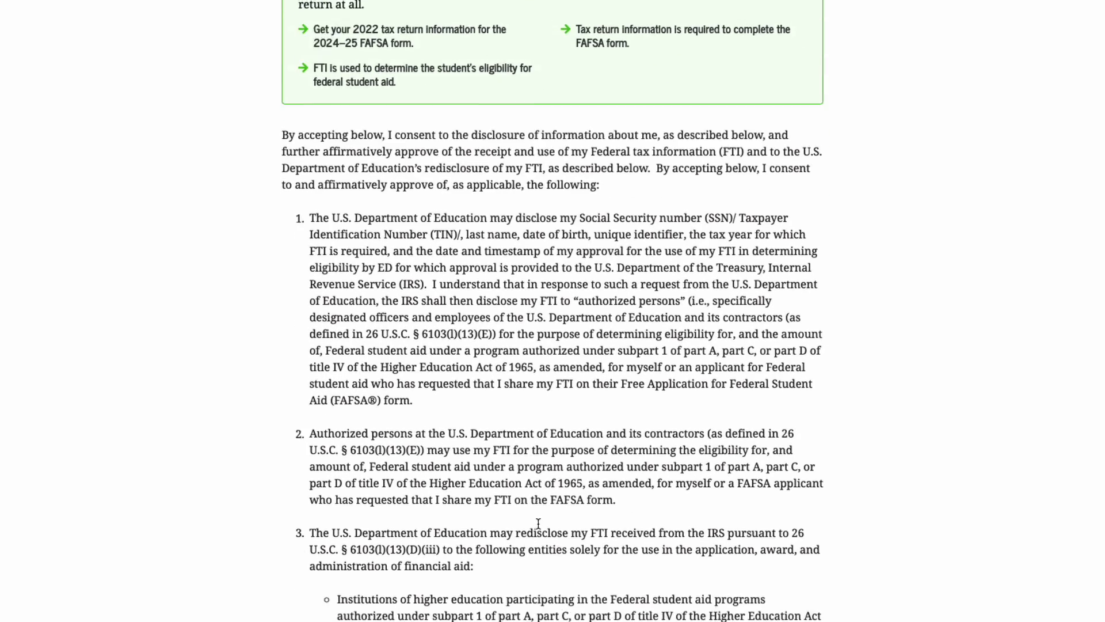
{"action": "scroll", "coordinate": [538, 522], "scroll_direction": "down", "scroll_amount": 8}
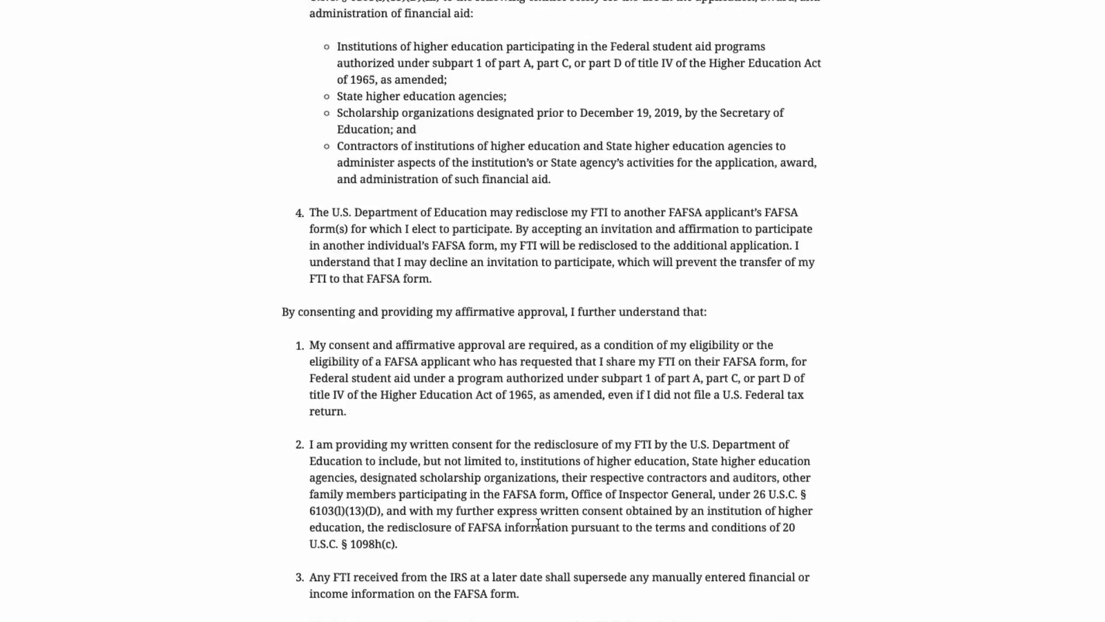
{"action": "scroll", "coordinate": [537, 523], "scroll_direction": "down", "scroll_amount": 5}
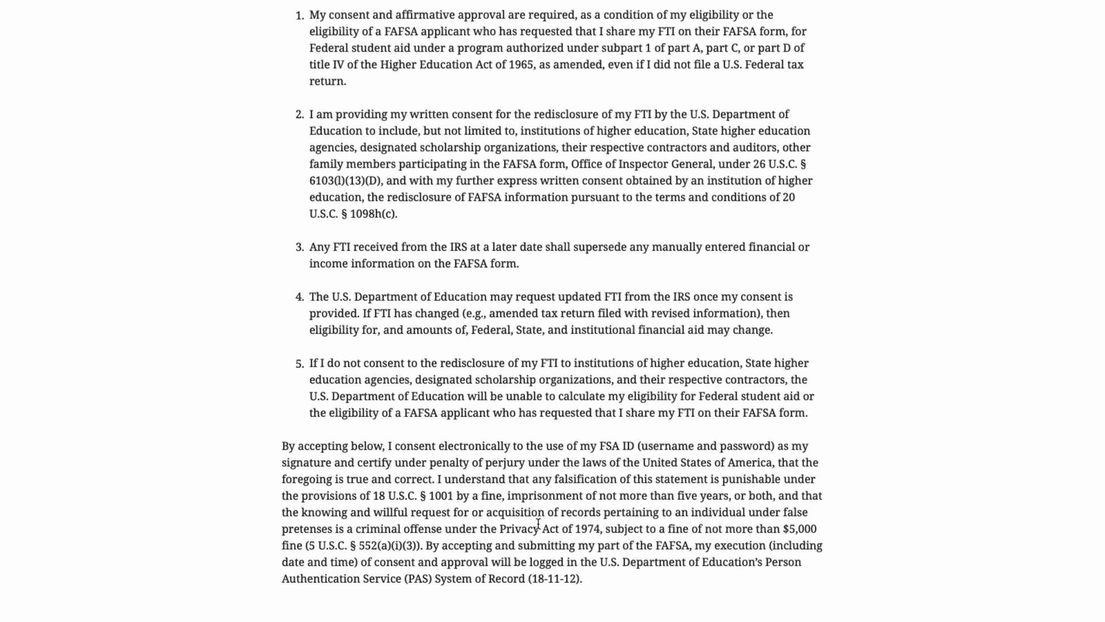
{"action": "scroll", "coordinate": [537, 523], "scroll_direction": "down", "scroll_amount": 5}
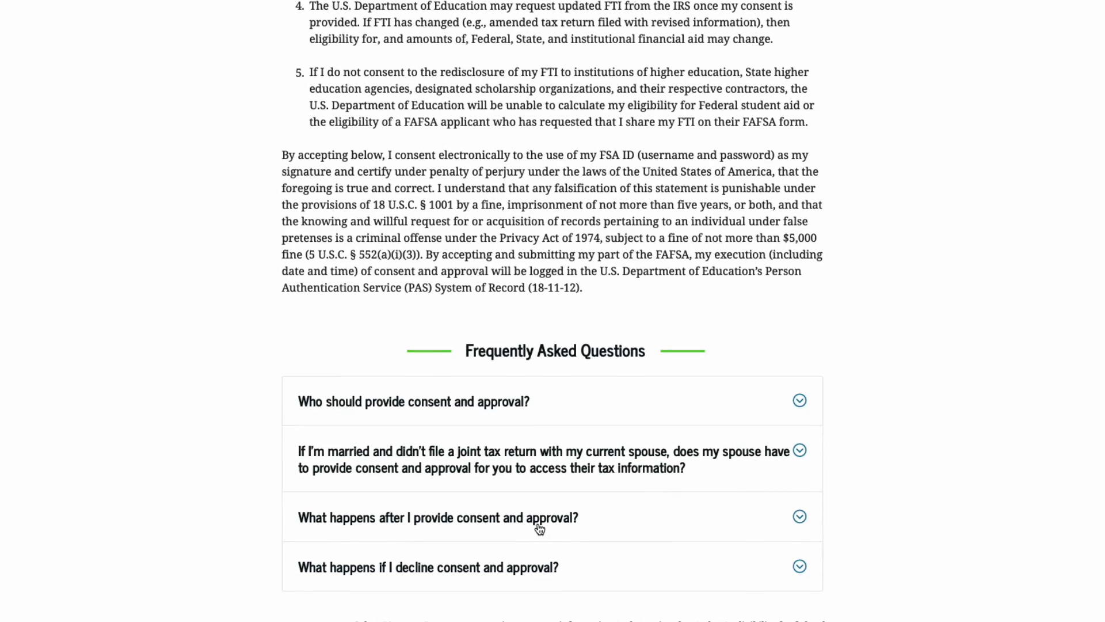
{"action": "scroll", "coordinate": [540, 528], "scroll_direction": "down", "scroll_amount": 3}
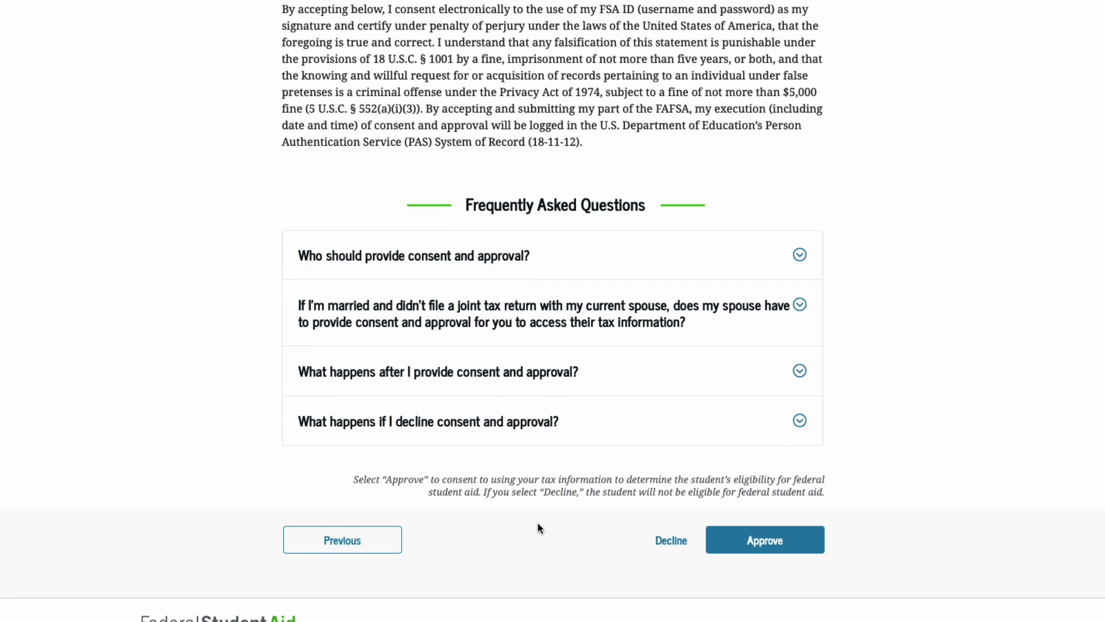
Approve the tax-information consent and set parent marital status to Married (not separated).
{"action": "left_click", "coordinate": [763, 545]}
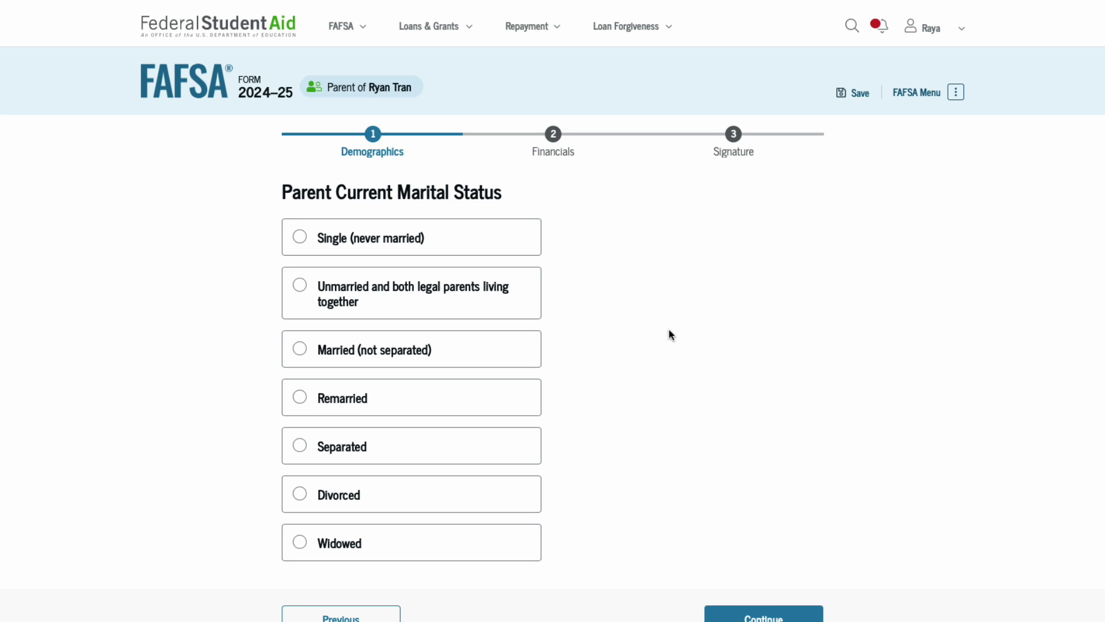
{"action": "left_click", "coordinate": [332, 358]}
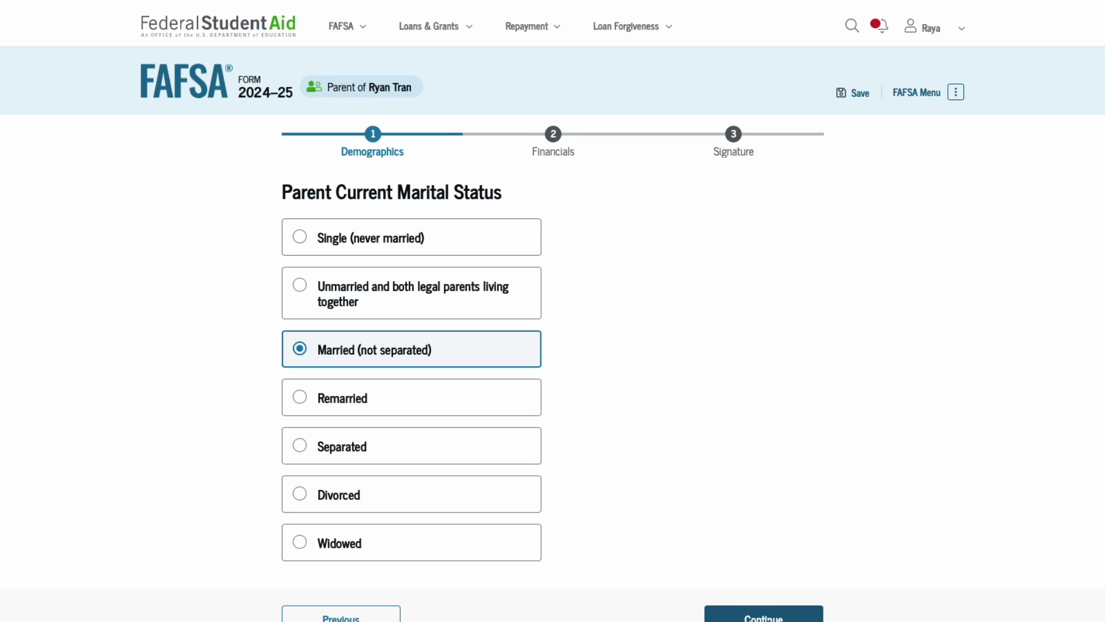
{"action": "left_click", "coordinate": [764, 616]}
Mark that none of the listed federal benefits were received.
{"action": "scroll", "coordinate": [568, 349], "scroll_direction": "down", "scroll_amount": 1}
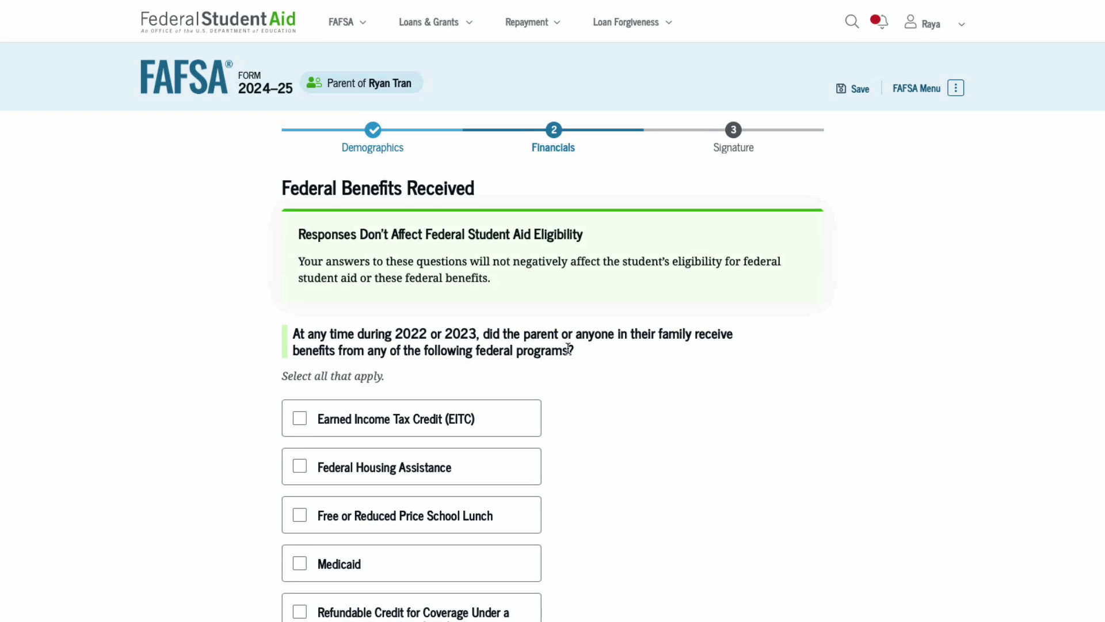
{"action": "scroll", "coordinate": [568, 349], "scroll_direction": "down", "scroll_amount": 3}
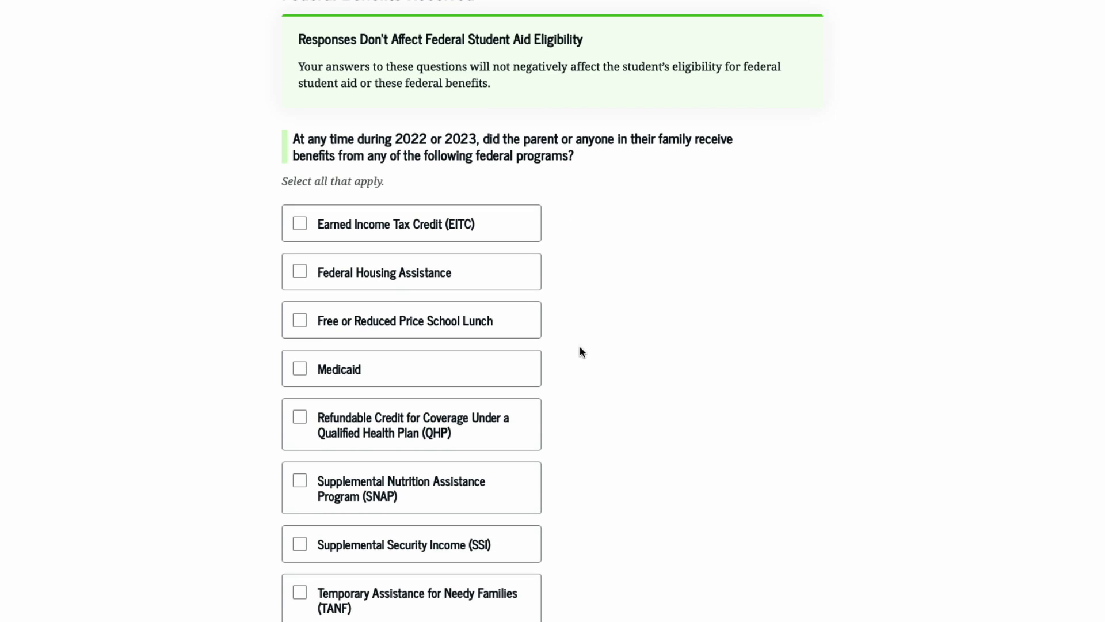
{"action": "scroll", "coordinate": [580, 347], "scroll_direction": "down", "scroll_amount": 2}
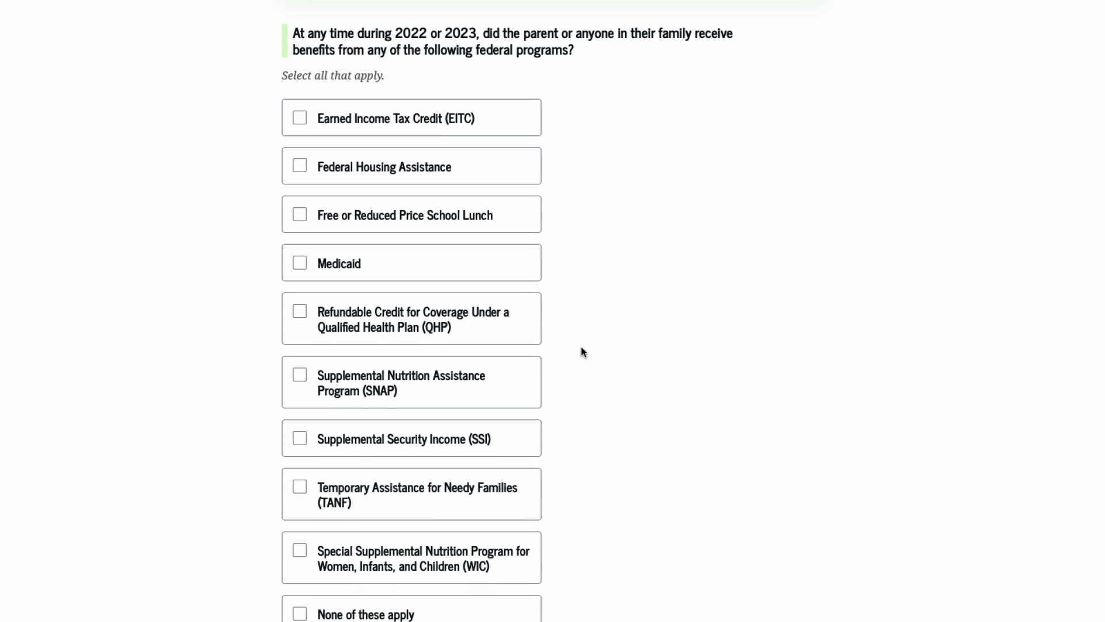
{"action": "scroll", "coordinate": [582, 348], "scroll_direction": "down", "scroll_amount": 1}
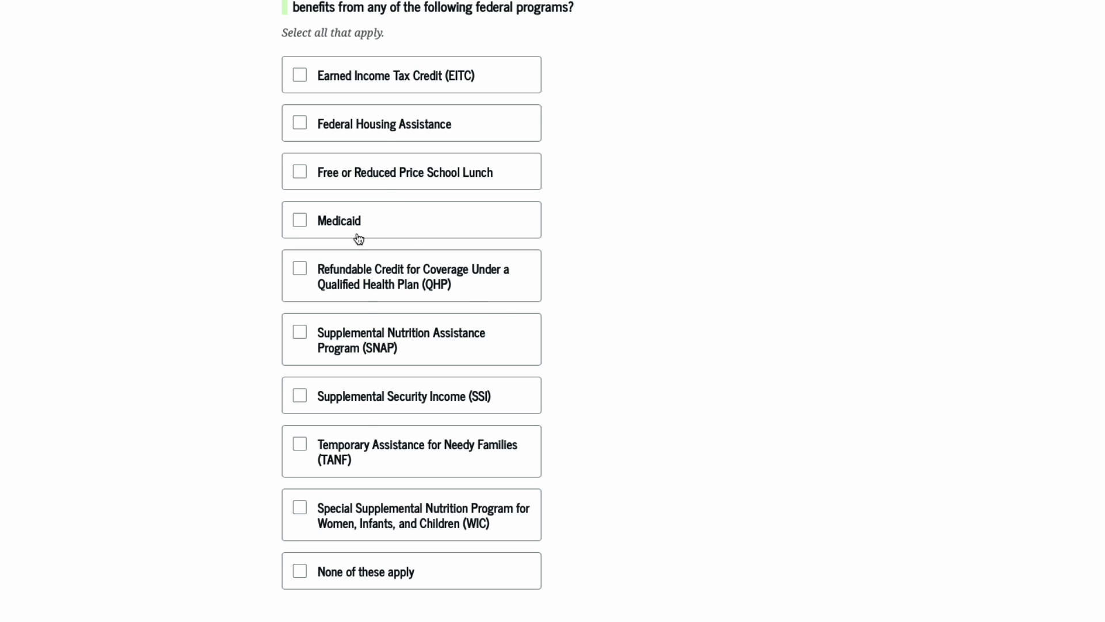
{"action": "left_click", "coordinate": [341, 577]}
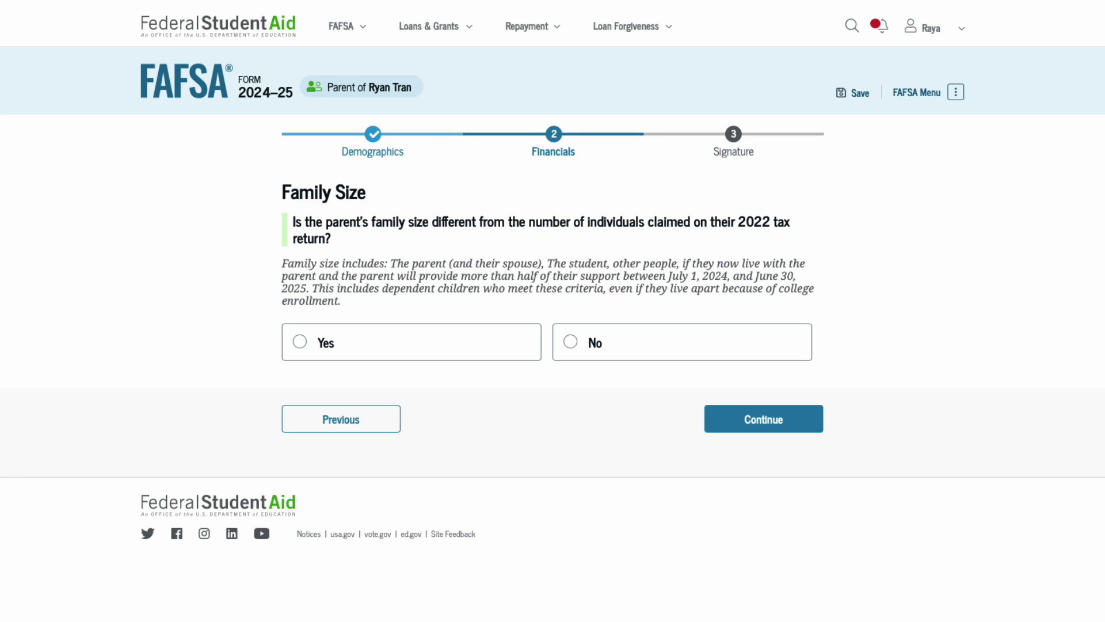
Answer No on family size and report 1 person in college.
{"action": "left_click", "coordinate": [356, 349]}
{"action": "left_click", "coordinate": [662, 346]}
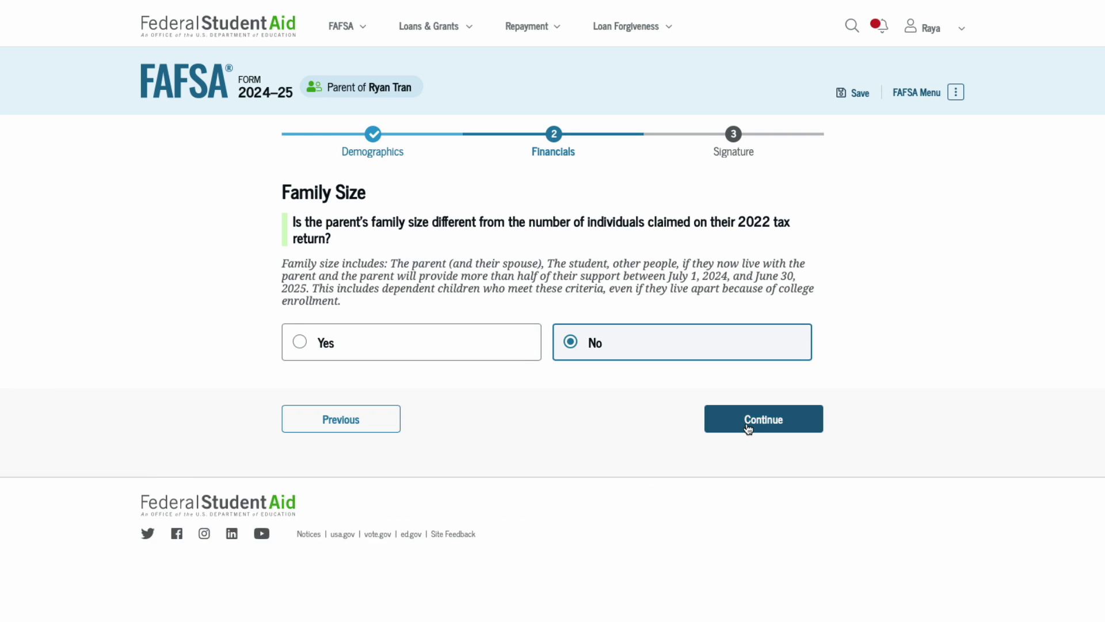
{"action": "left_click", "coordinate": [751, 422]}
{"action": "left_click", "coordinate": [431, 298]}
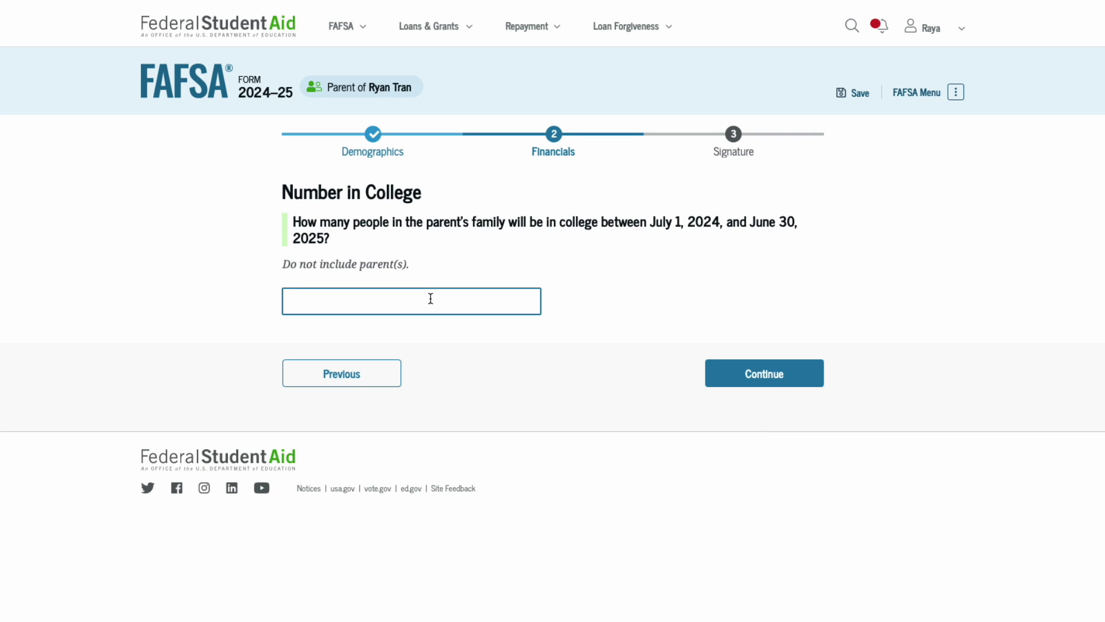
{"action": "type", "text": "1"}
{"action": "left_click", "coordinate": [750, 380]}
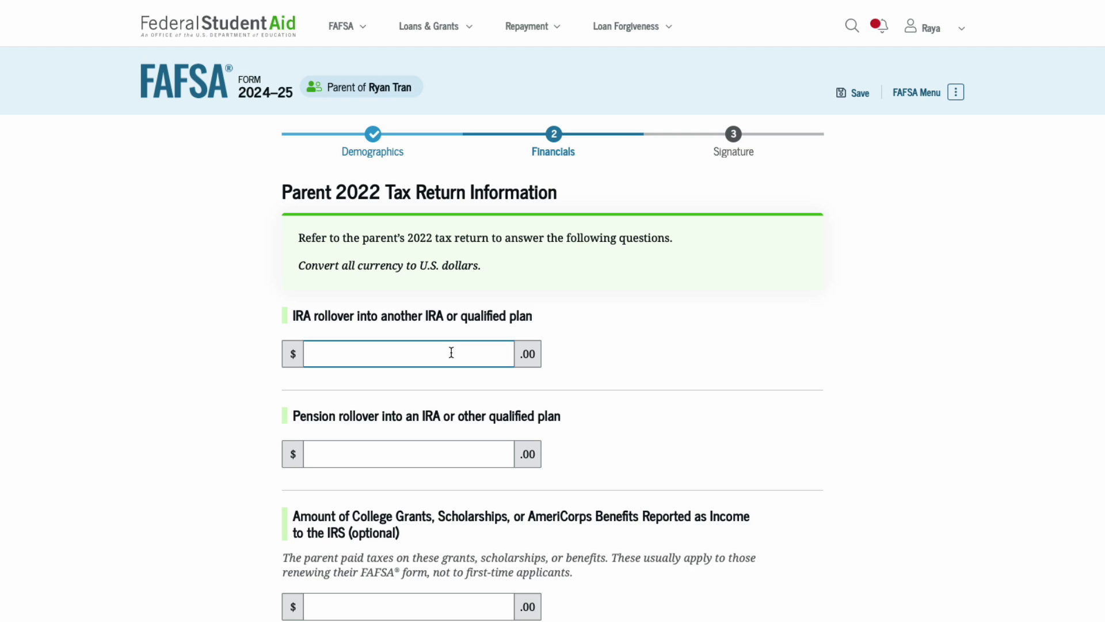
Enter 0 for IRA rollover, pension rollover, college grants and foreign earned income.
{"action": "left_click", "coordinate": [454, 358]}
{"action": "type", "text": "0"}
{"action": "left_click", "coordinate": [502, 453]}
{"action": "type", "text": "0"}
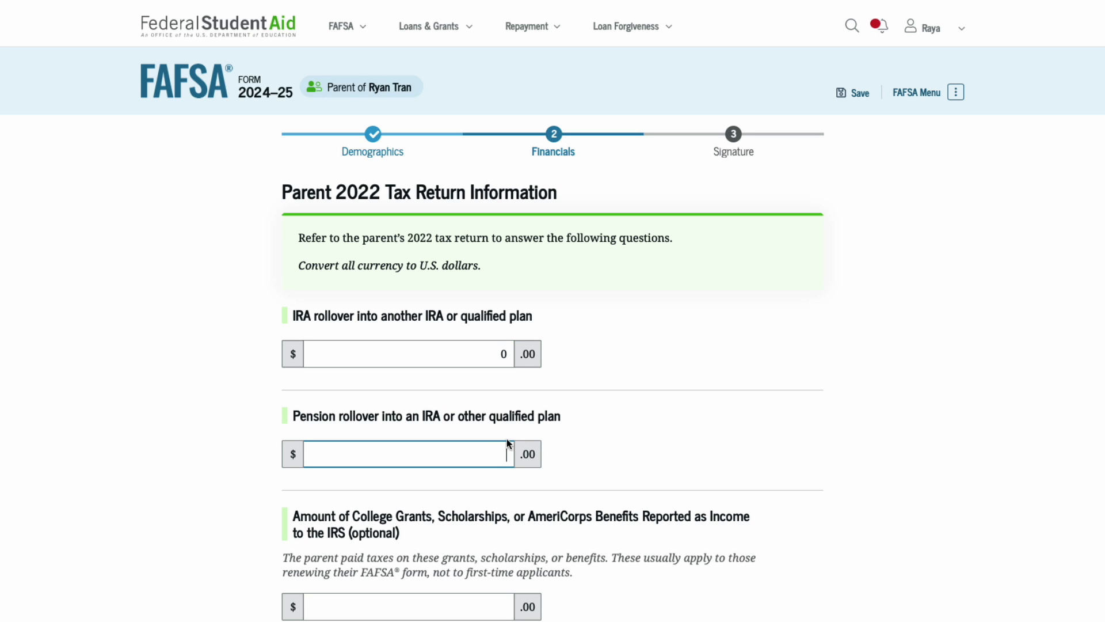
{"action": "scroll", "coordinate": [569, 455], "scroll_direction": "down", "scroll_amount": 3}
{"action": "left_click", "coordinate": [488, 421]}
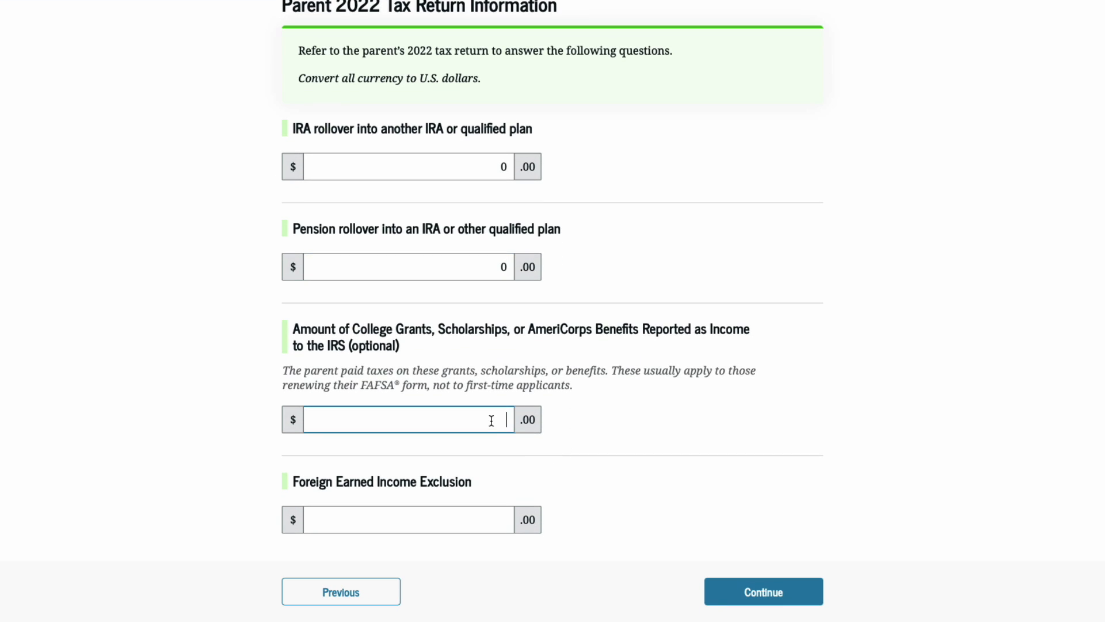
{"action": "type", "text": "0"}
{"action": "left_click", "coordinate": [508, 515]}
{"action": "type", "text": "0"}
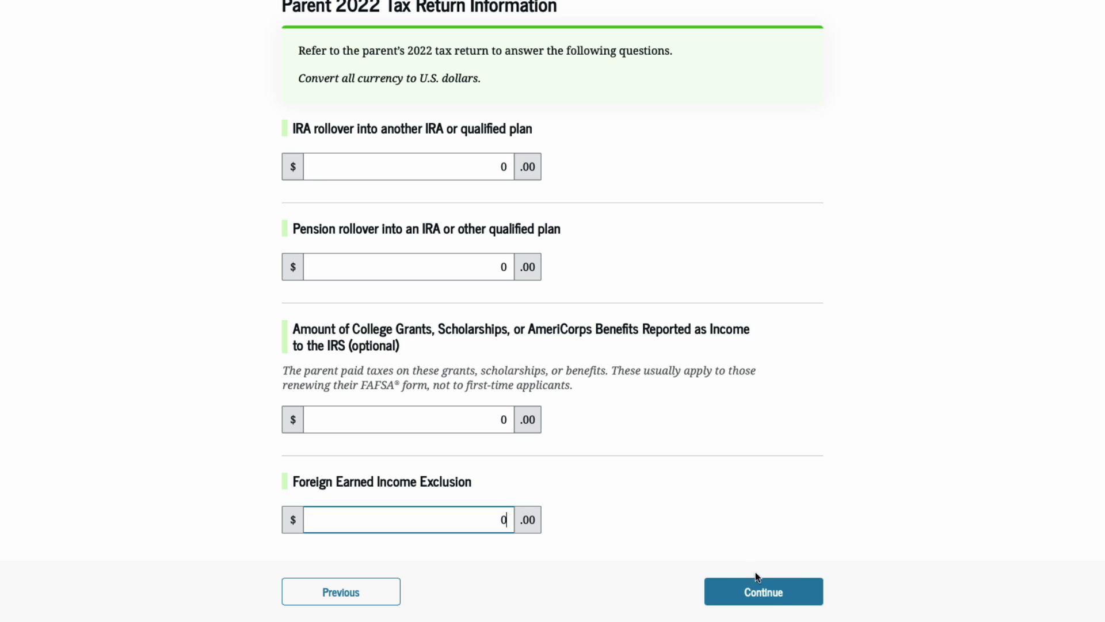
{"action": "left_click", "coordinate": [764, 599]}
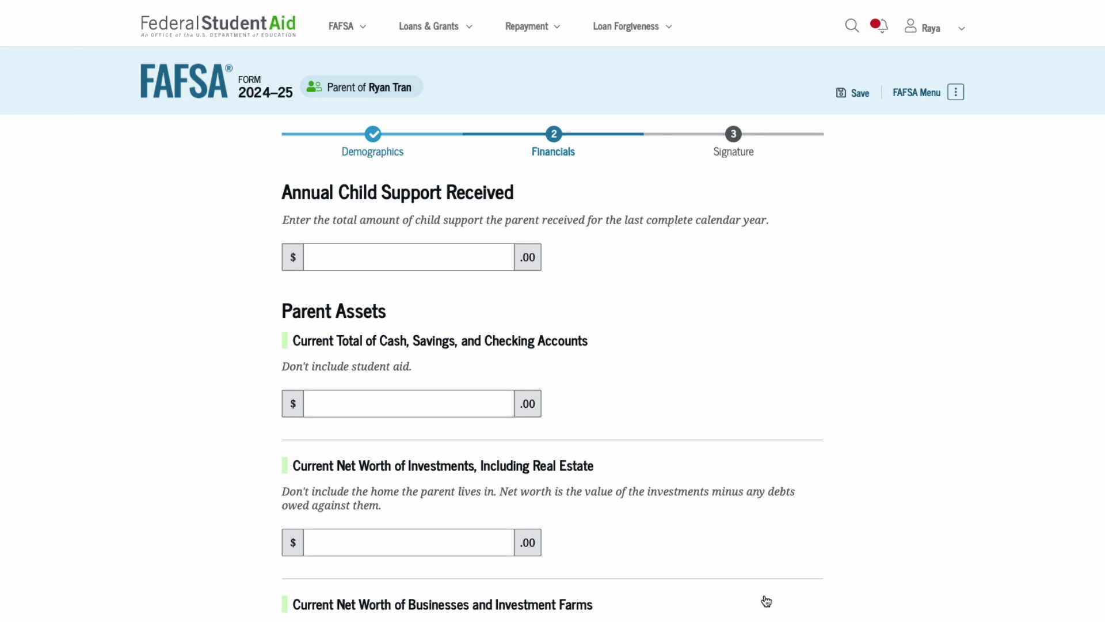
Enter child support 0, cash and savings 500, investments 0, and businesses/farms 0.
{"action": "left_click", "coordinate": [501, 263]}
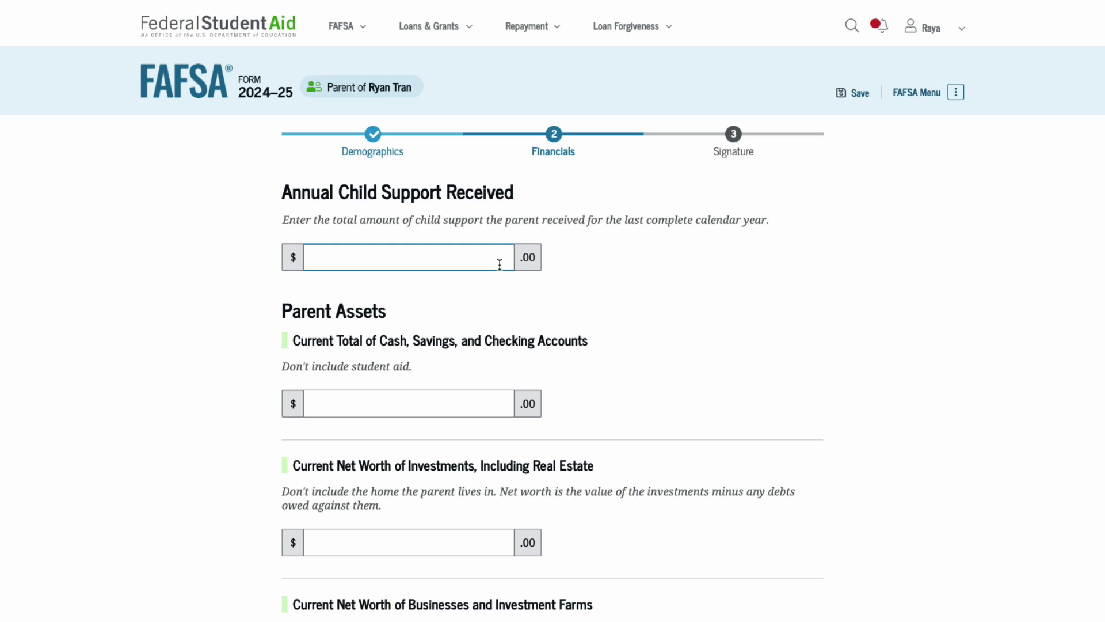
{"action": "type", "text": "0"}
{"action": "left_click", "coordinate": [494, 402]}
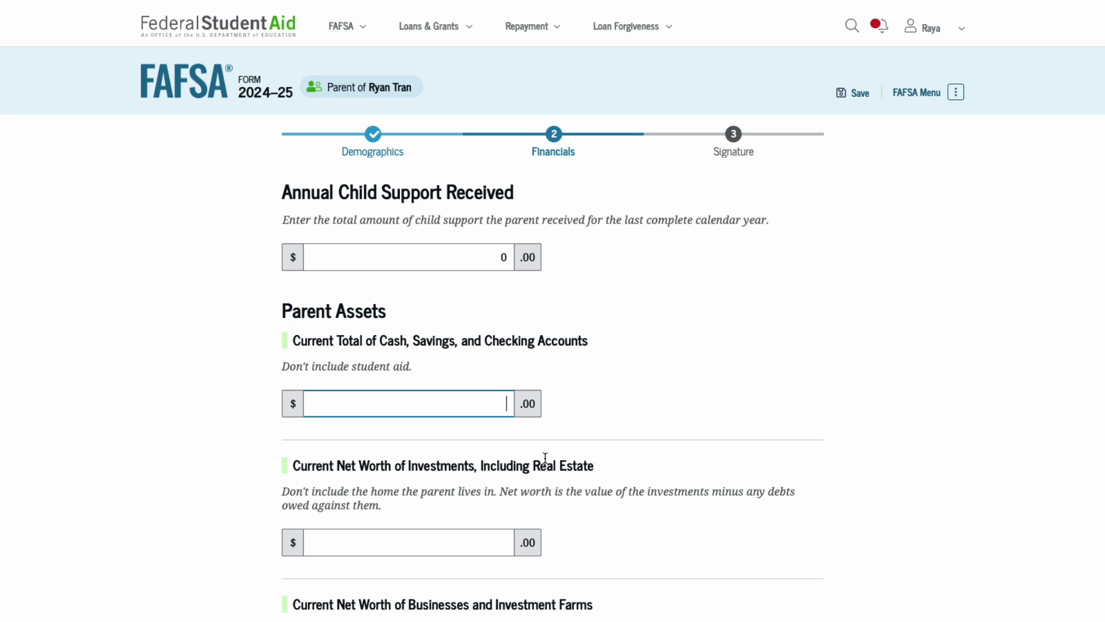
{"action": "type", "text": "500"}
{"action": "left_click", "coordinate": [493, 540]}
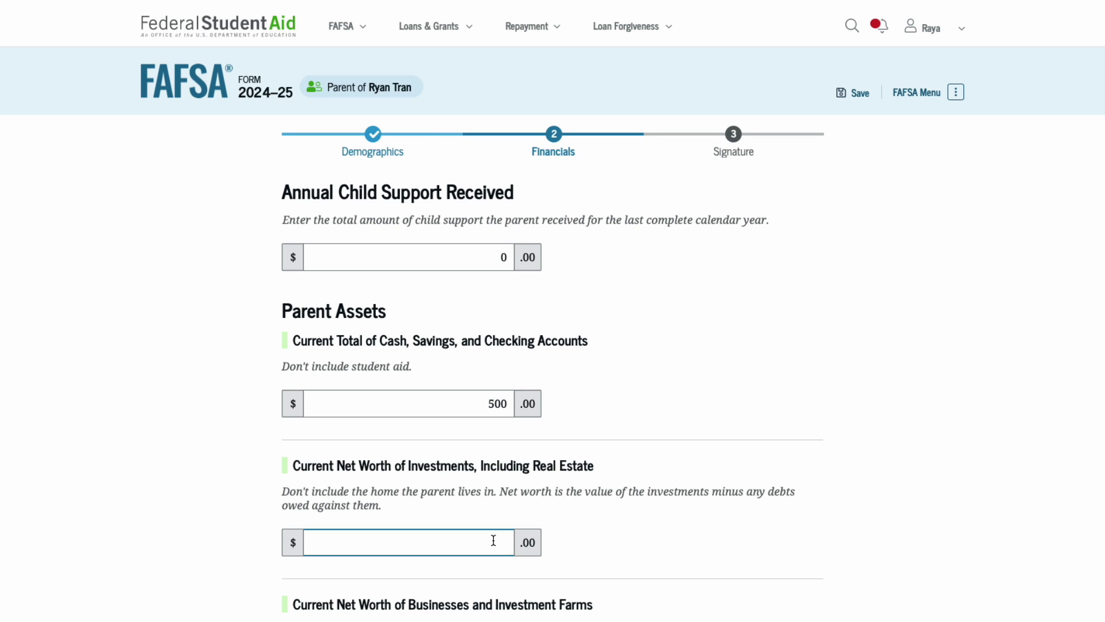
{"action": "type", "text": "0"}
{"action": "scroll", "coordinate": [495, 540], "scroll_direction": "down", "scroll_amount": 4}
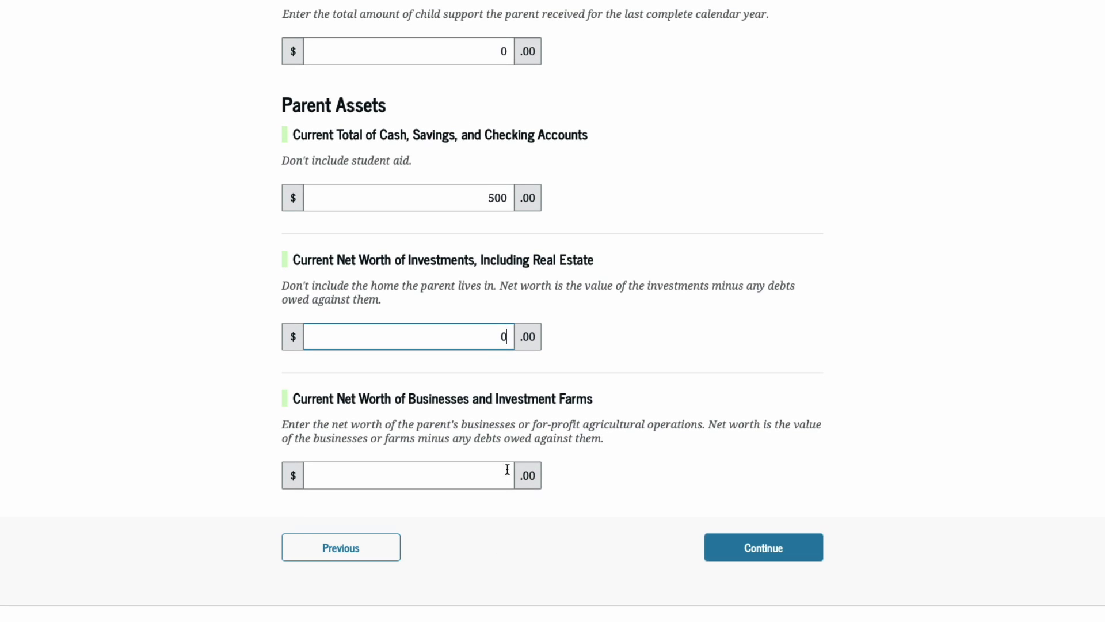
{"action": "left_click", "coordinate": [508, 467]}
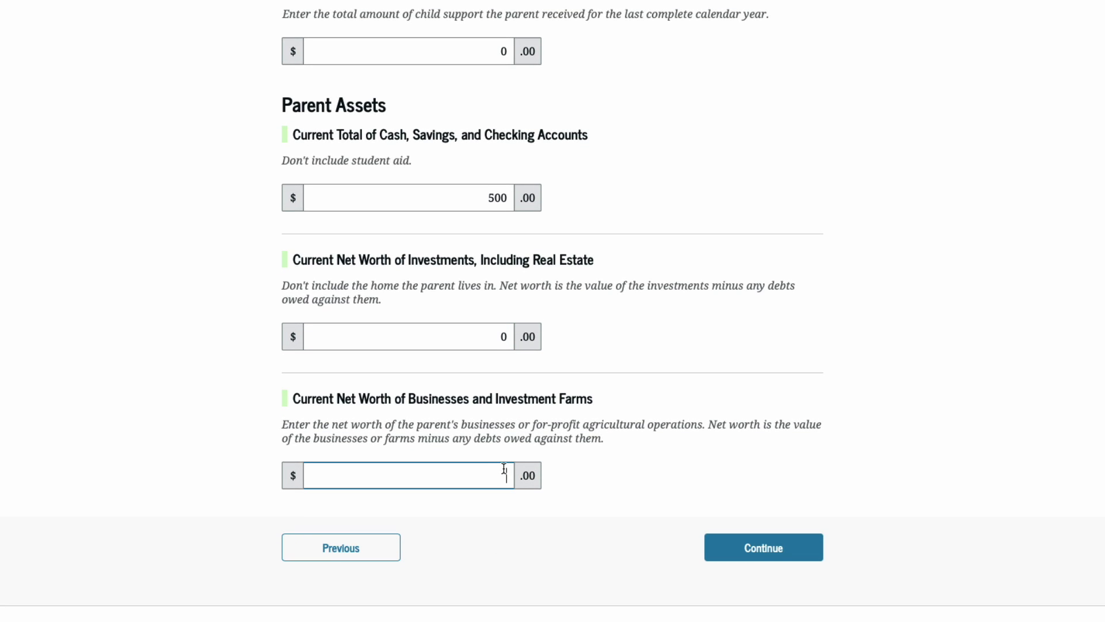
{"action": "type", "text": "0"}
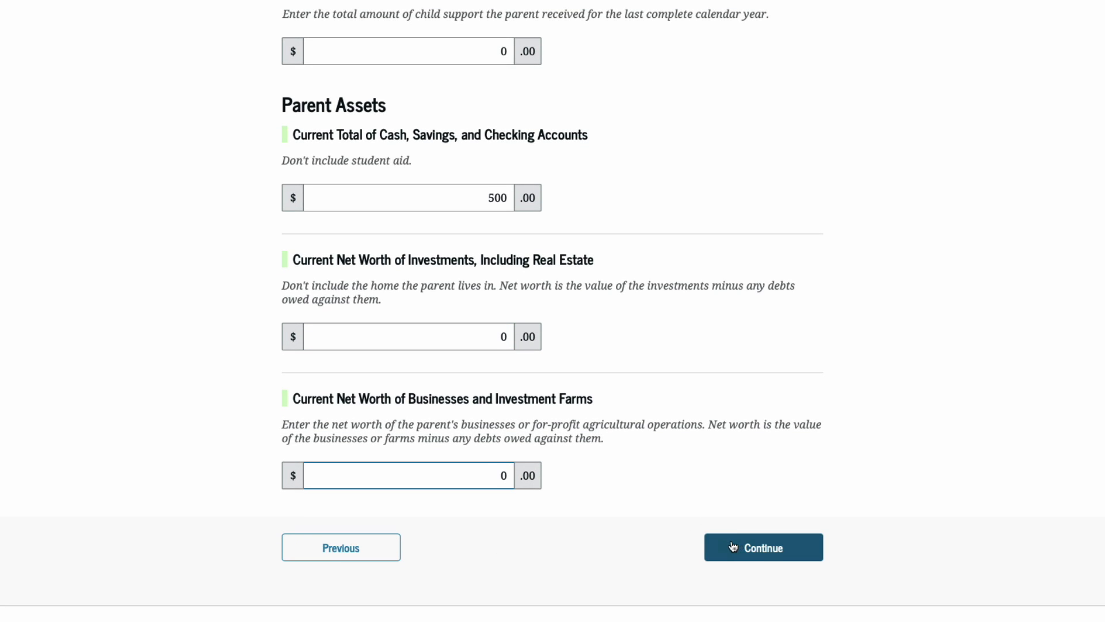
Fill in the spouse's name, birth date 01/01/1978, SSN and e-mail, then send the contributor invite.
{"action": "left_click", "coordinate": [769, 552]}
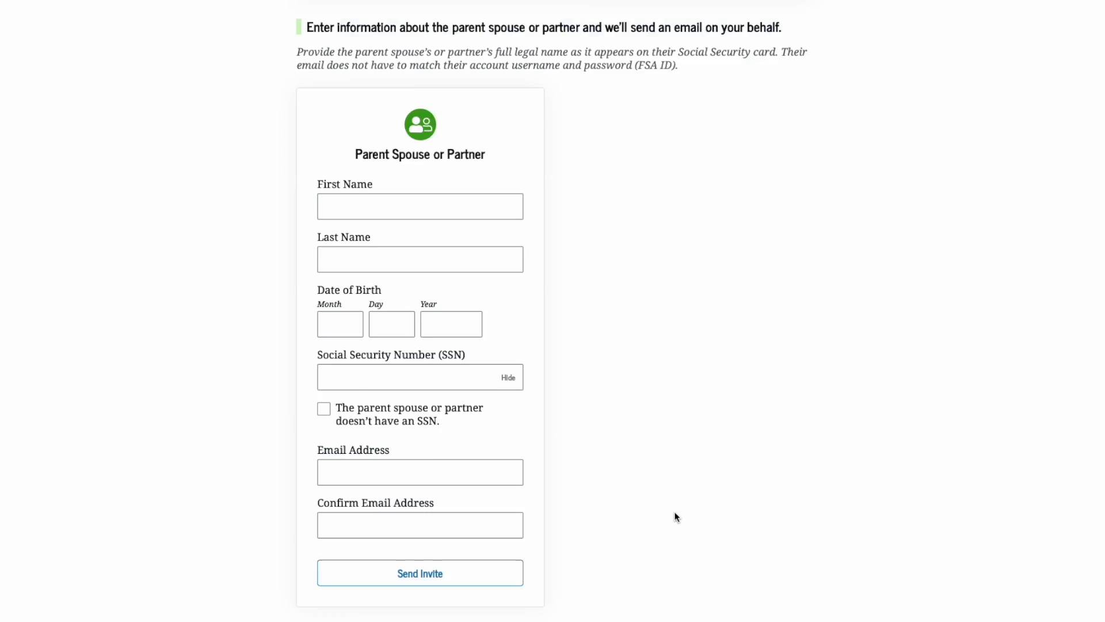
{"action": "scroll", "coordinate": [633, 403], "scroll_direction": "down", "scroll_amount": 1}
{"action": "left_click", "coordinate": [447, 154]}
{"action": "key", "text": "Tab"}
{"action": "key", "text": "Tab"}
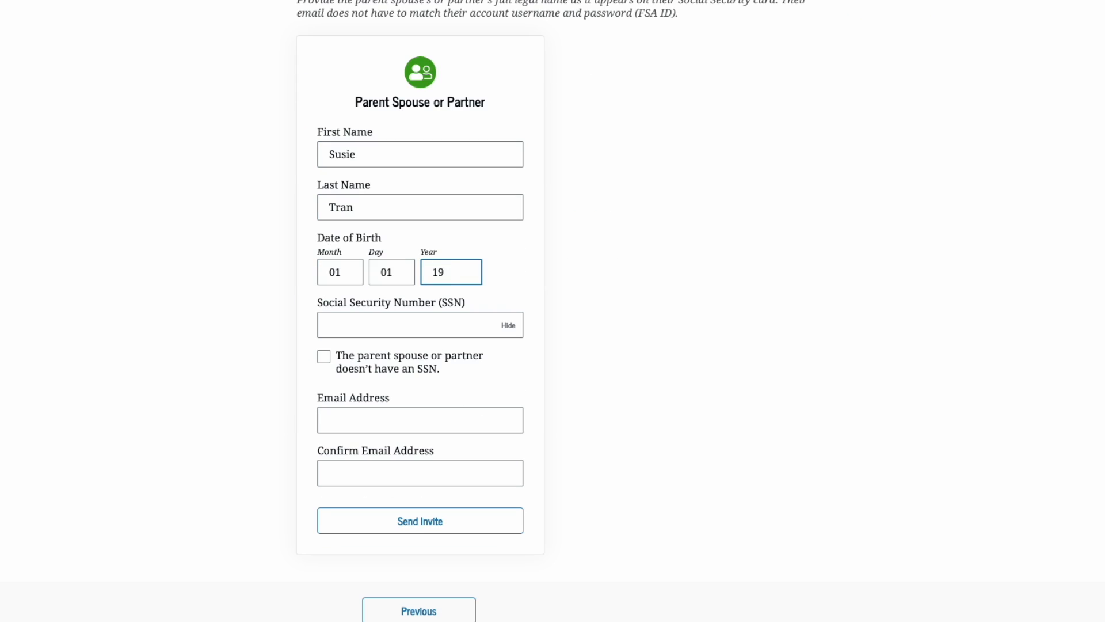
{"action": "key", "text": "Tab"}
{"action": "left_click", "coordinate": [388, 424]}
{"action": "type", "text": "alsonoem"}
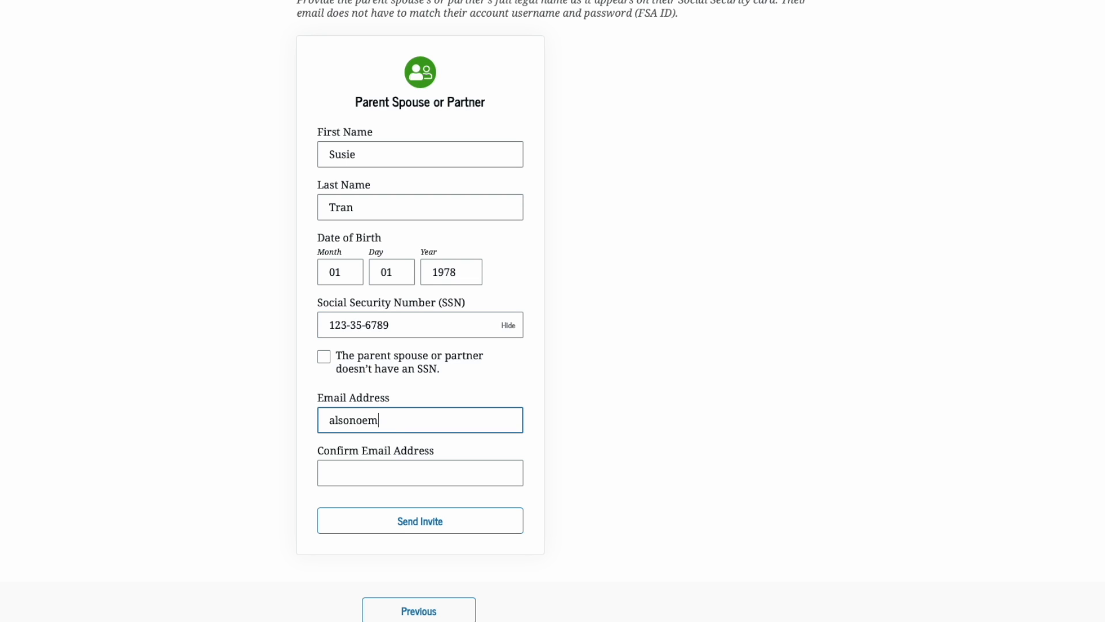
{"action": "type", "text": "ail@email.com"}
{"action": "key", "text": "Tab"}
{"action": "type", "text": "alsonoemail@email.com"}
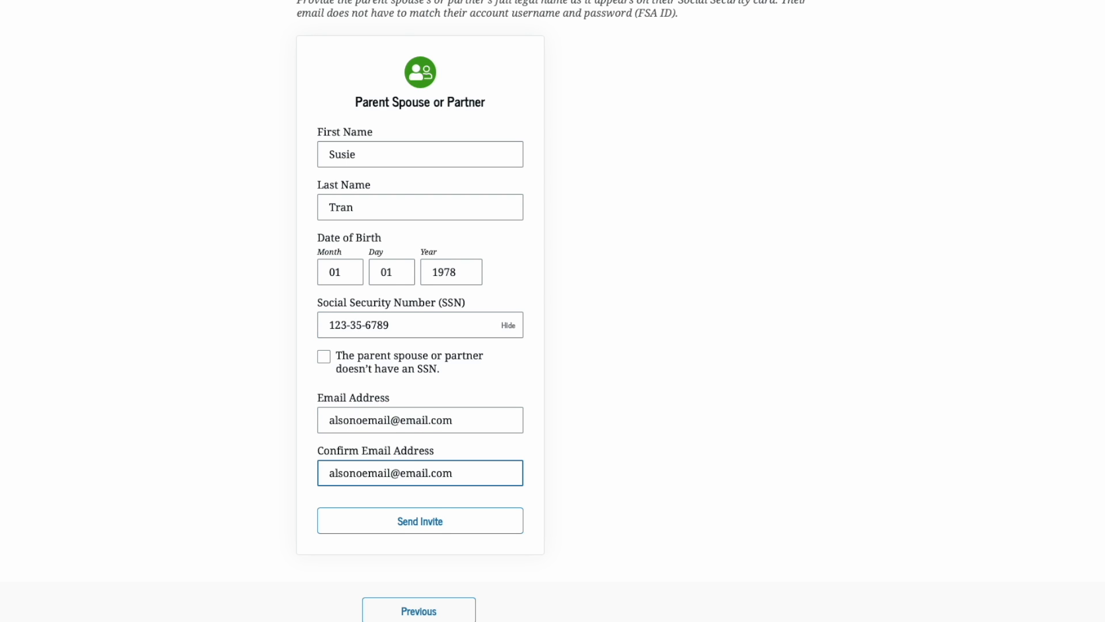
{"action": "left_click", "coordinate": [443, 523]}
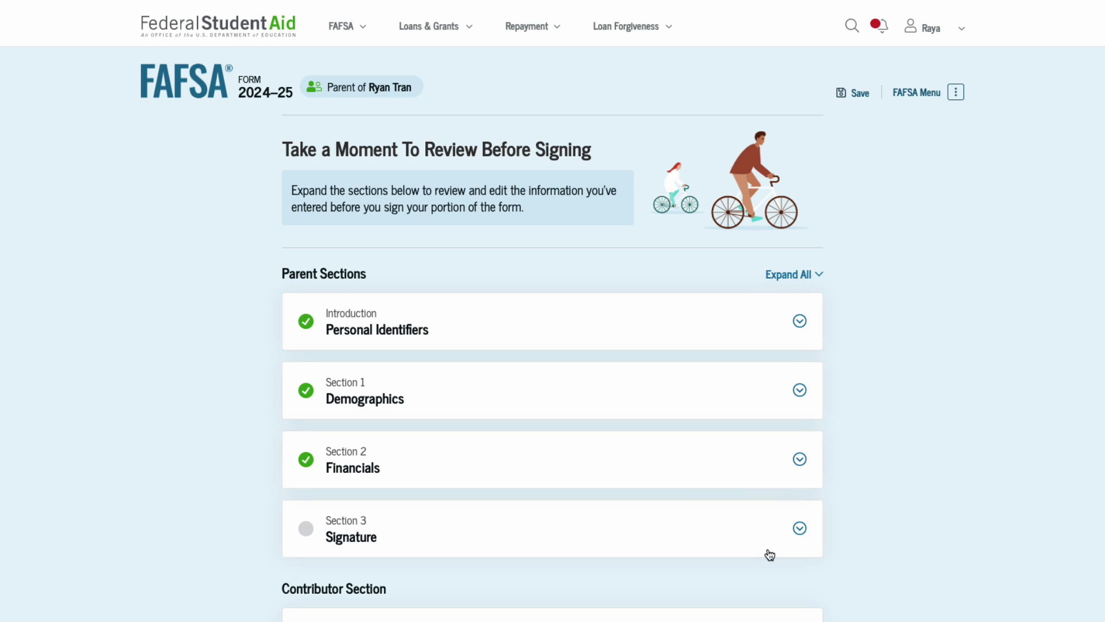
Continue past the review, agree to the terms, and sign the parent's section.
{"action": "scroll", "coordinate": [631, 516], "scroll_direction": "down", "scroll_amount": 3}
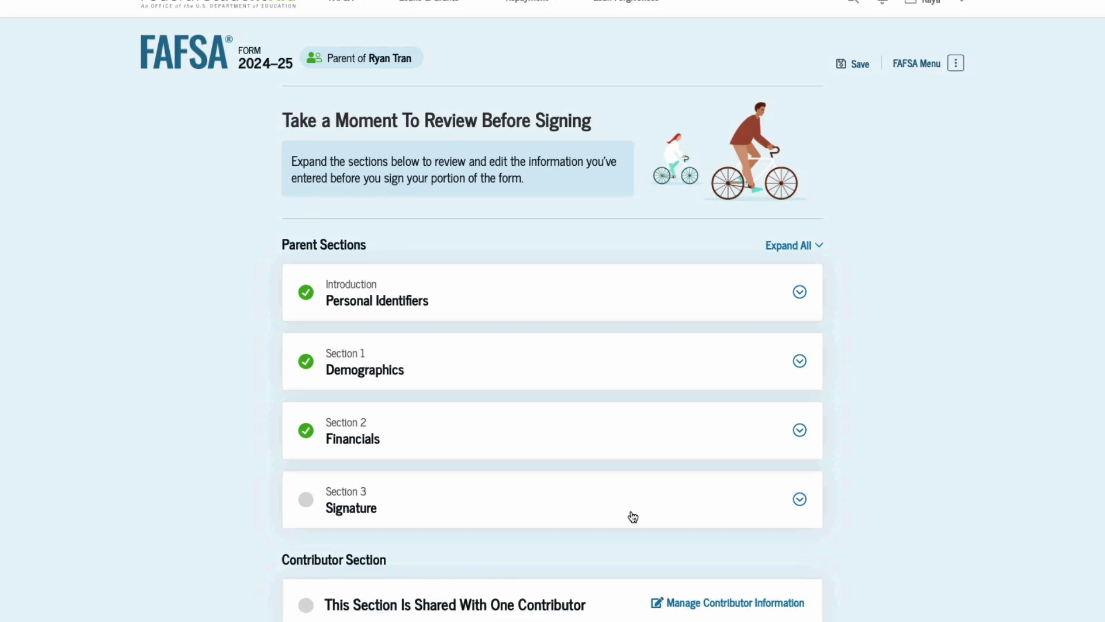
{"action": "scroll", "coordinate": [564, 530], "scroll_direction": "down", "scroll_amount": 1}
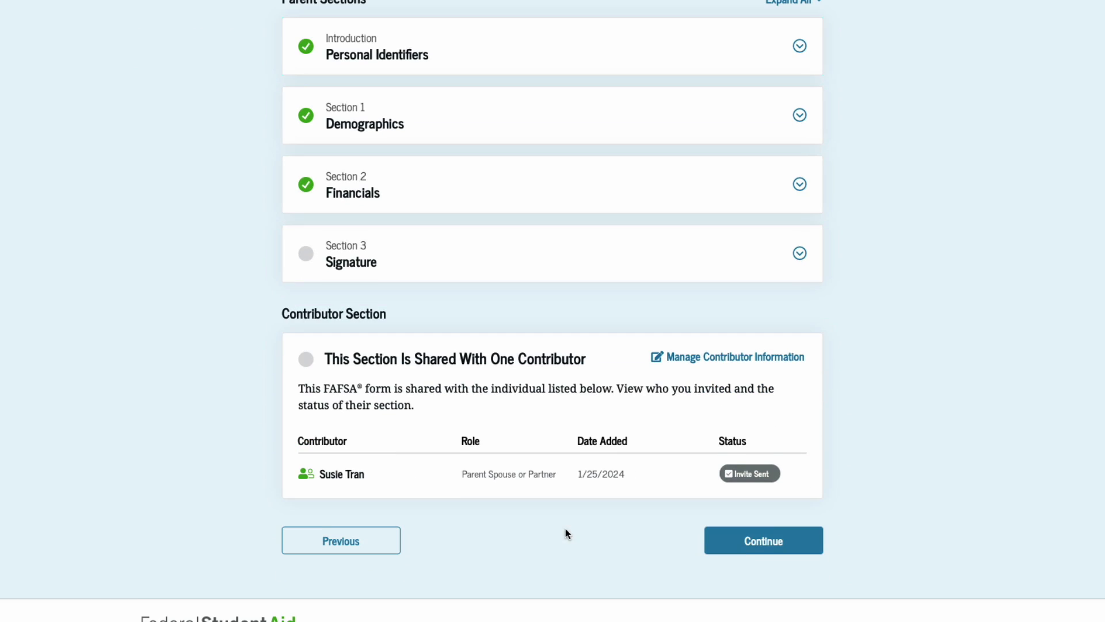
{"action": "left_click", "coordinate": [775, 544]}
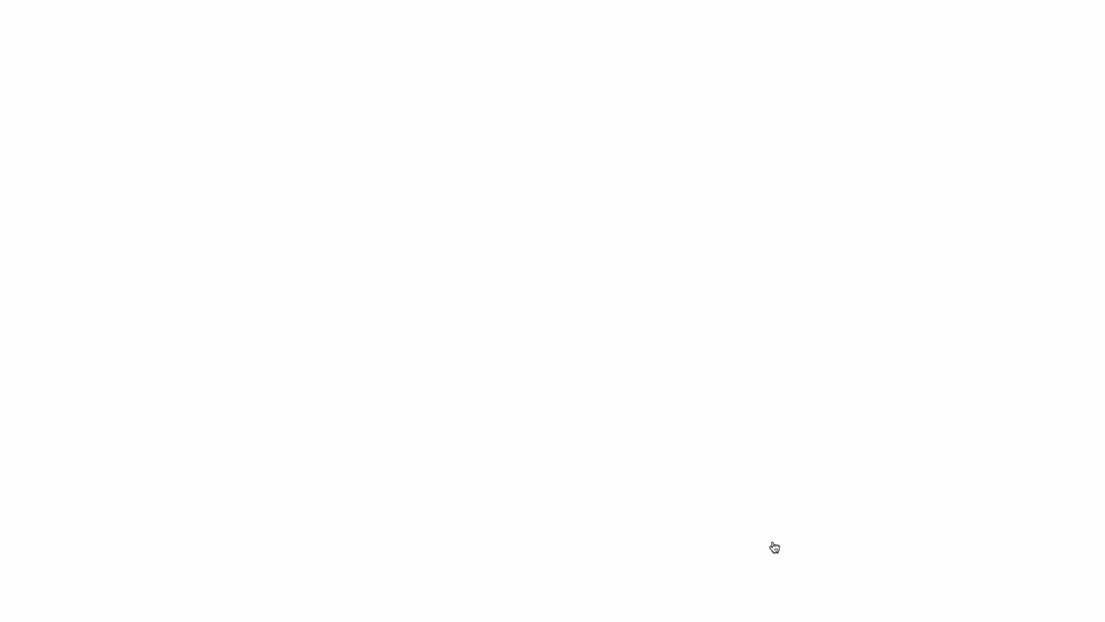
{"action": "scroll", "coordinate": [599, 529], "scroll_direction": "down", "scroll_amount": 5}
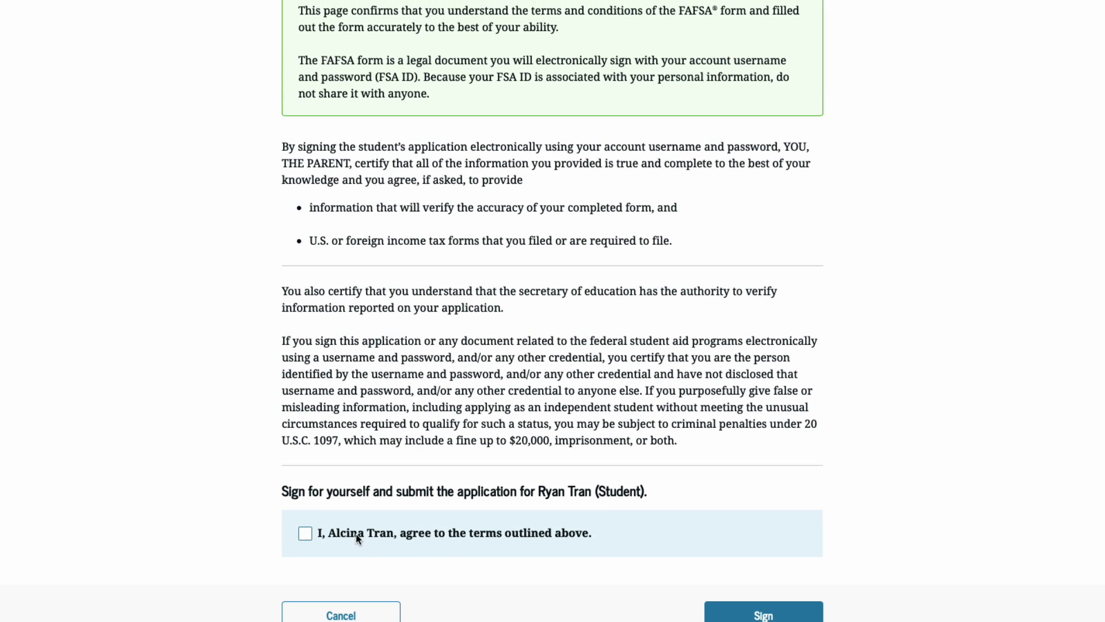
{"action": "left_click", "coordinate": [356, 534]}
{"action": "left_click", "coordinate": [763, 613]}
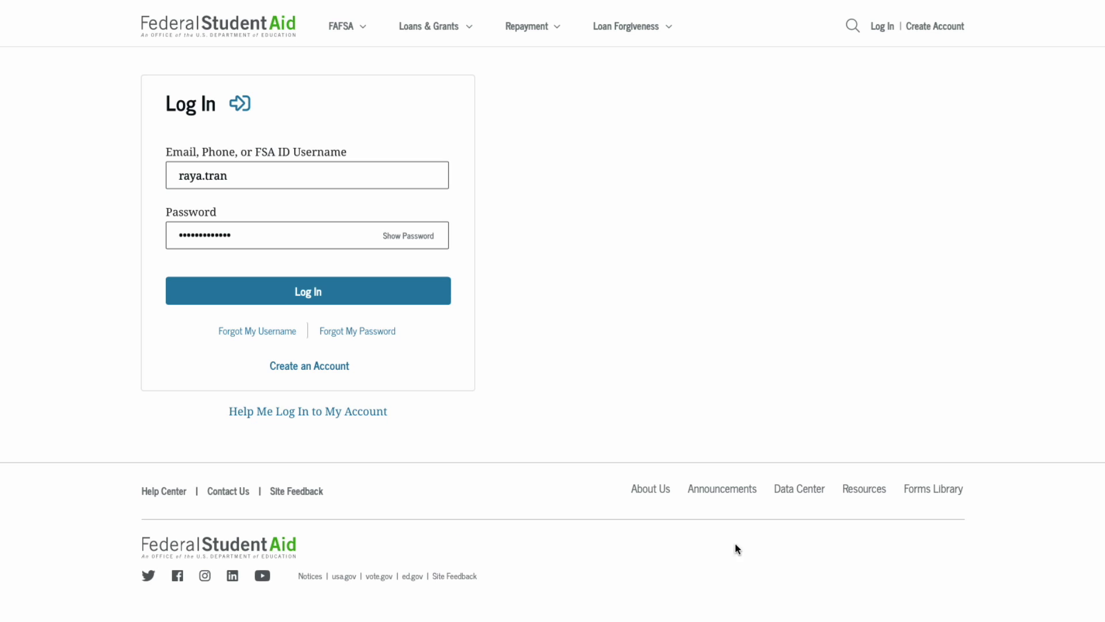
Log in as the student and choose Provide Consent on the 2024–25 FAFSA form.
{"action": "left_click", "coordinate": [305, 292]}
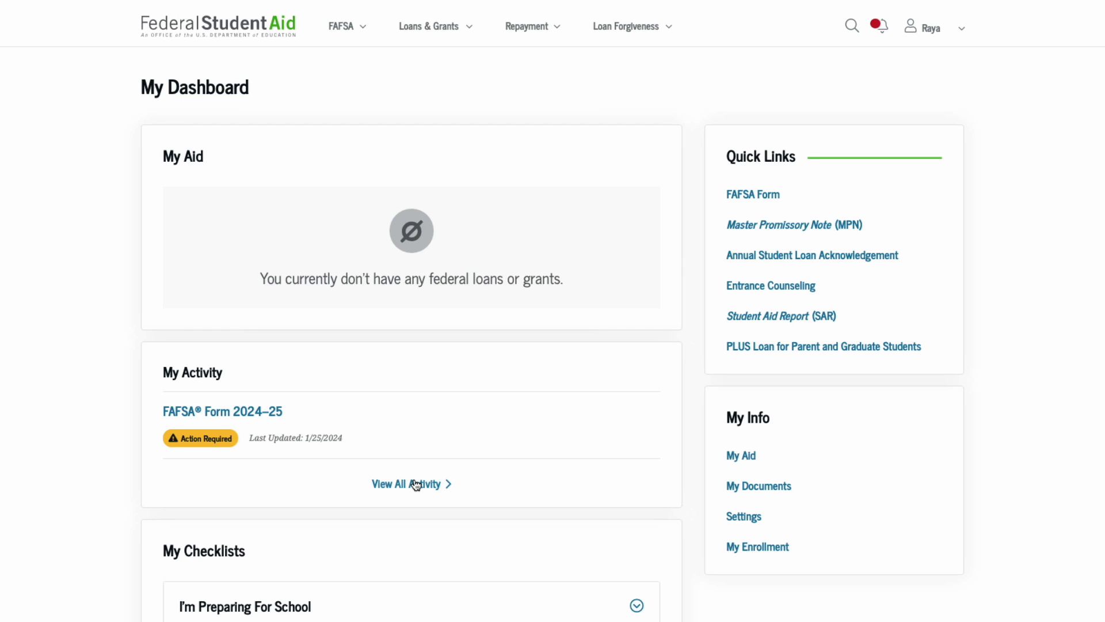
{"action": "left_click", "coordinate": [258, 413]}
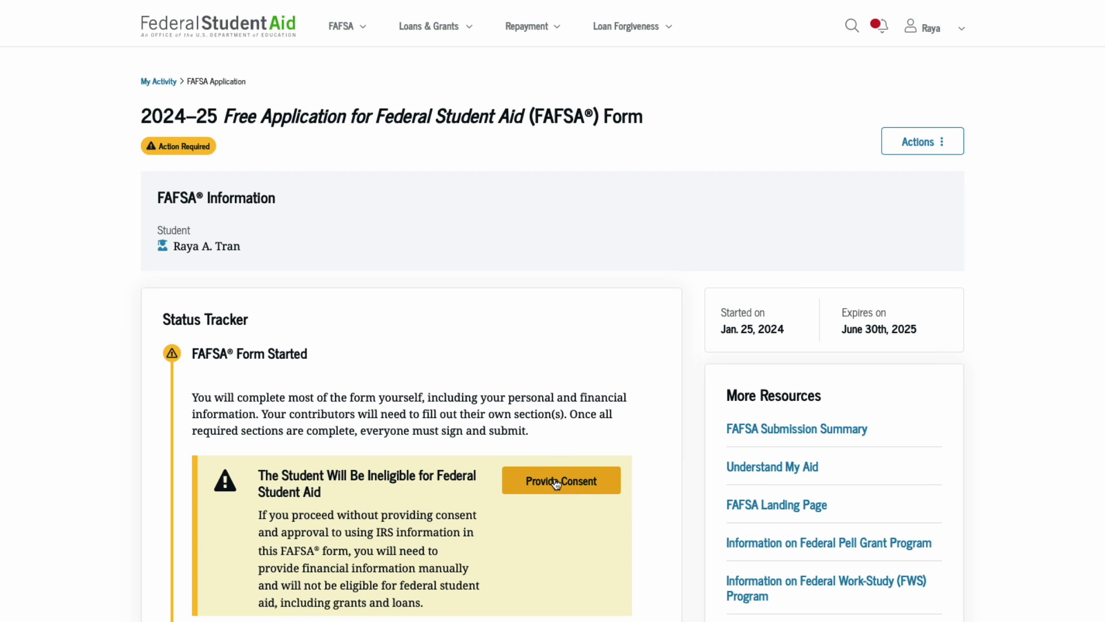
{"action": "scroll", "coordinate": [558, 486], "scroll_direction": "down", "scroll_amount": 3}
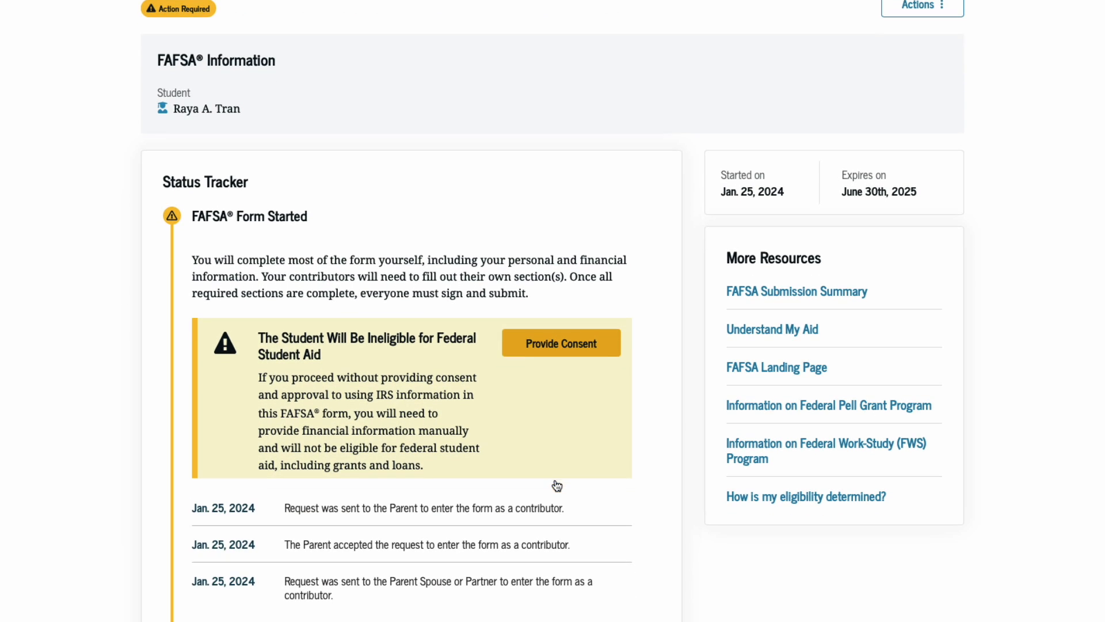
{"action": "left_click", "coordinate": [564, 344]}
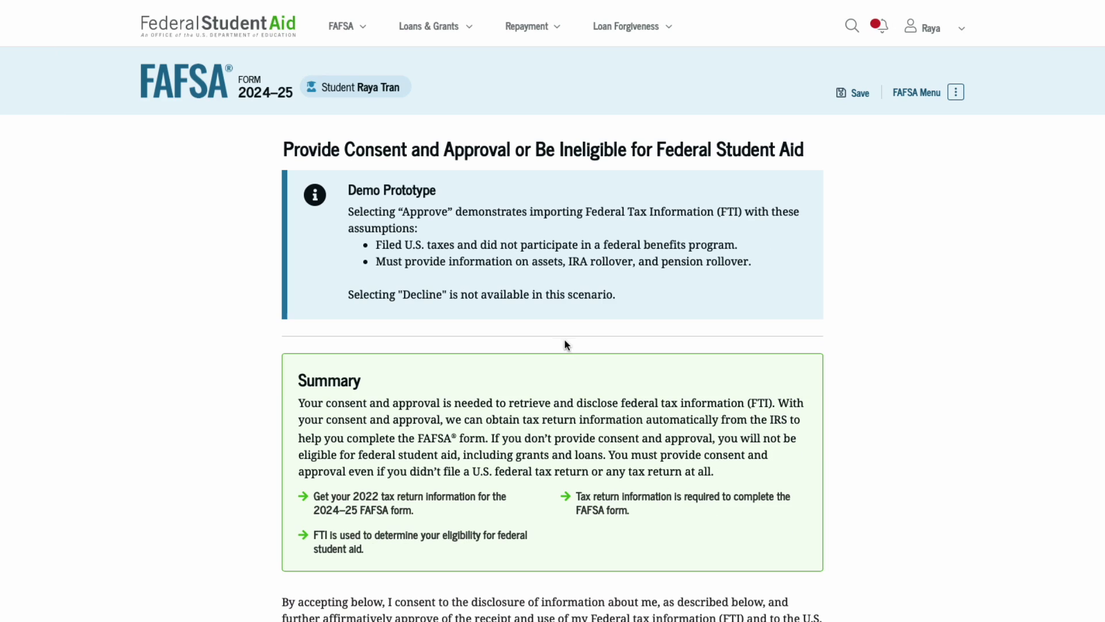
{"action": "scroll", "coordinate": [586, 377], "scroll_direction": "down", "scroll_amount": 15}
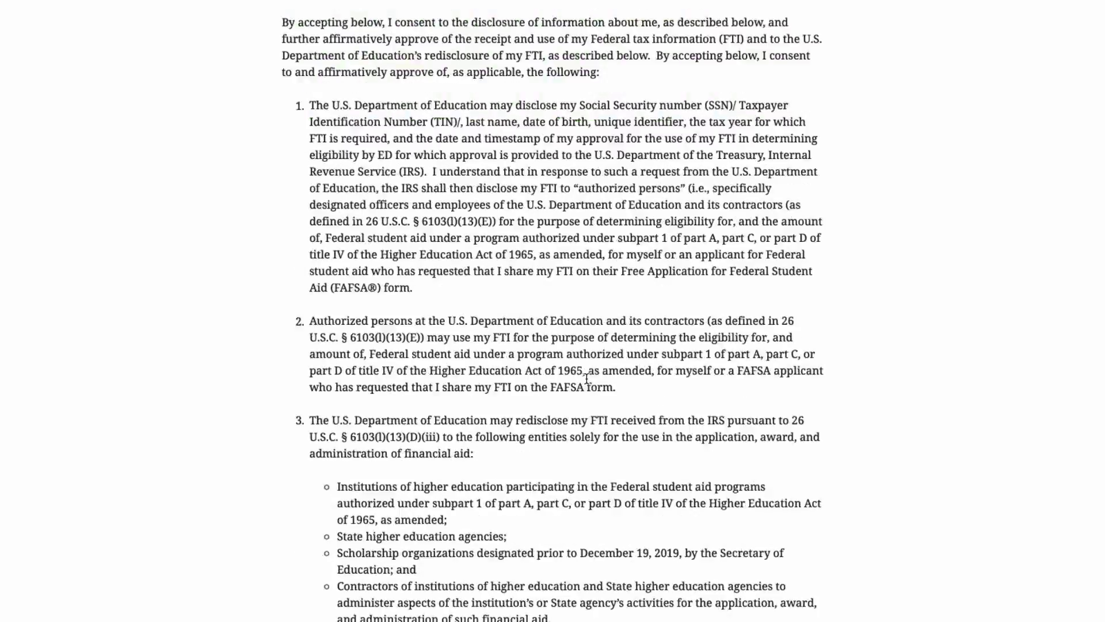